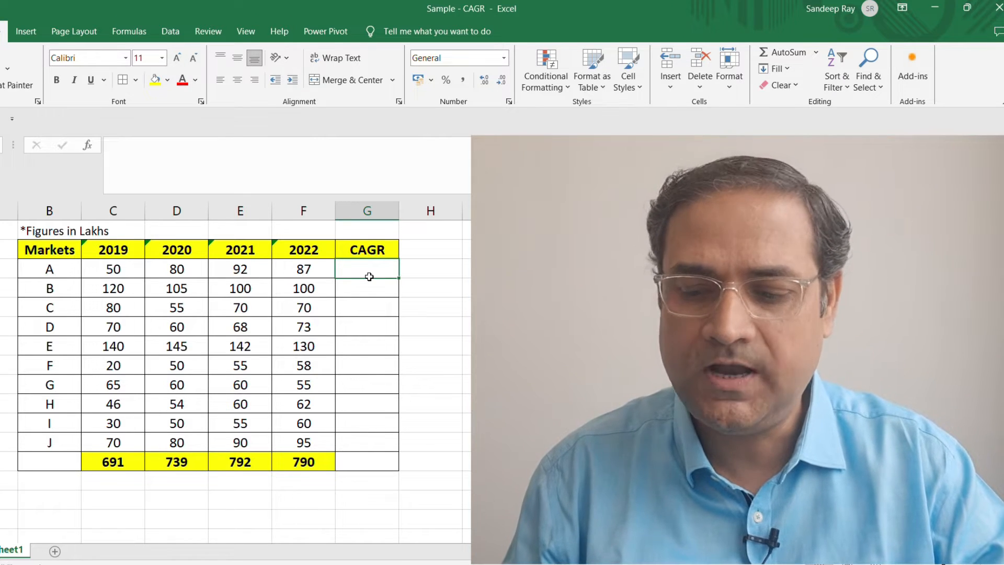
# Enter the CAGR formula =(F3/C3)^(1/3)-1 for market A in cell G3.
pyautogui.write('=')
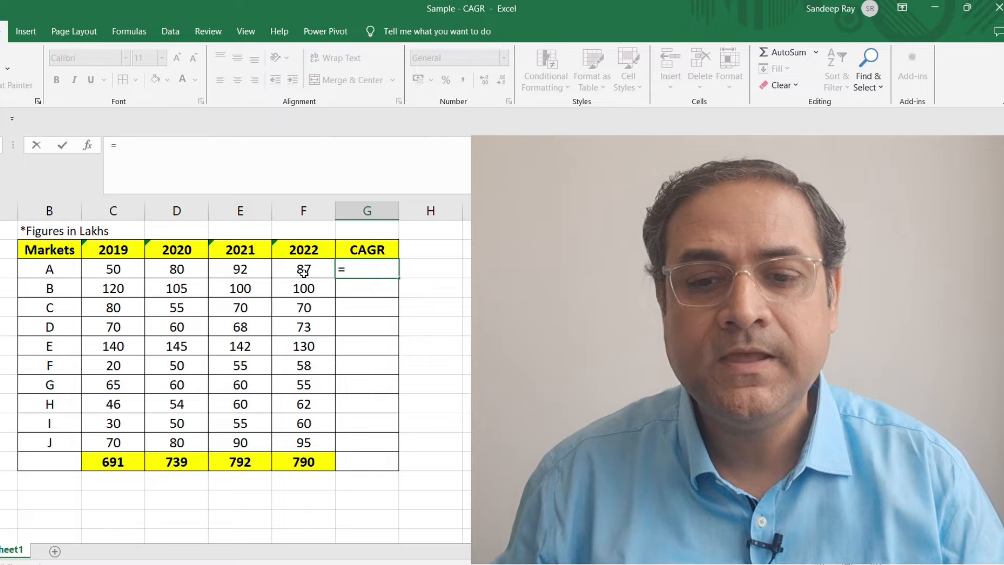
pyautogui.click(304, 273)
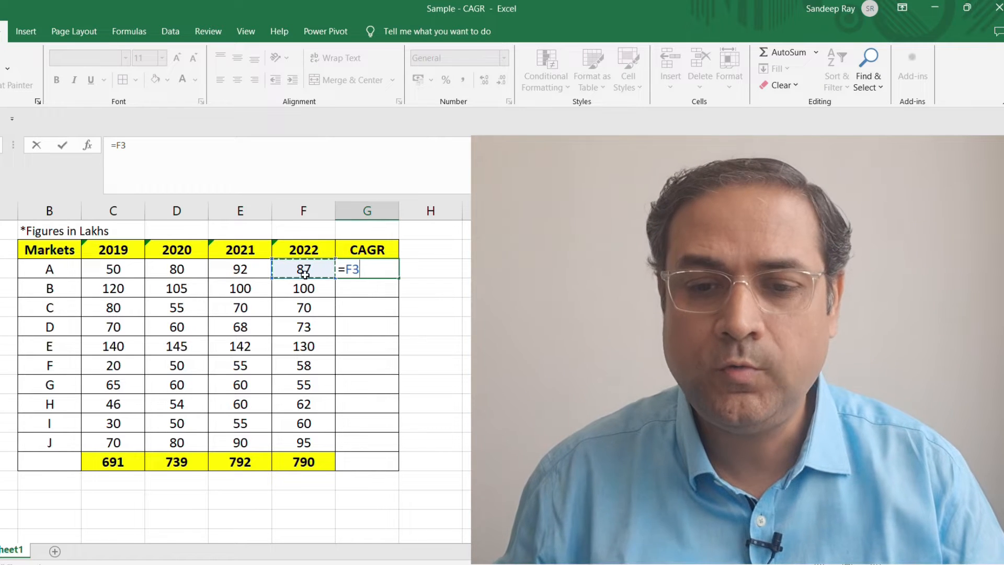
pyautogui.write('/')
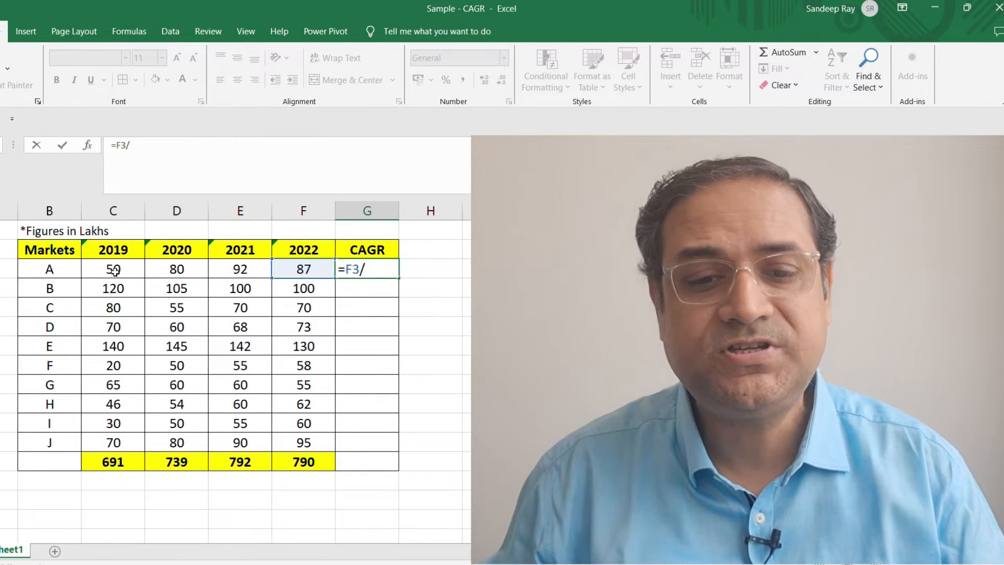
pyautogui.click(114, 270)
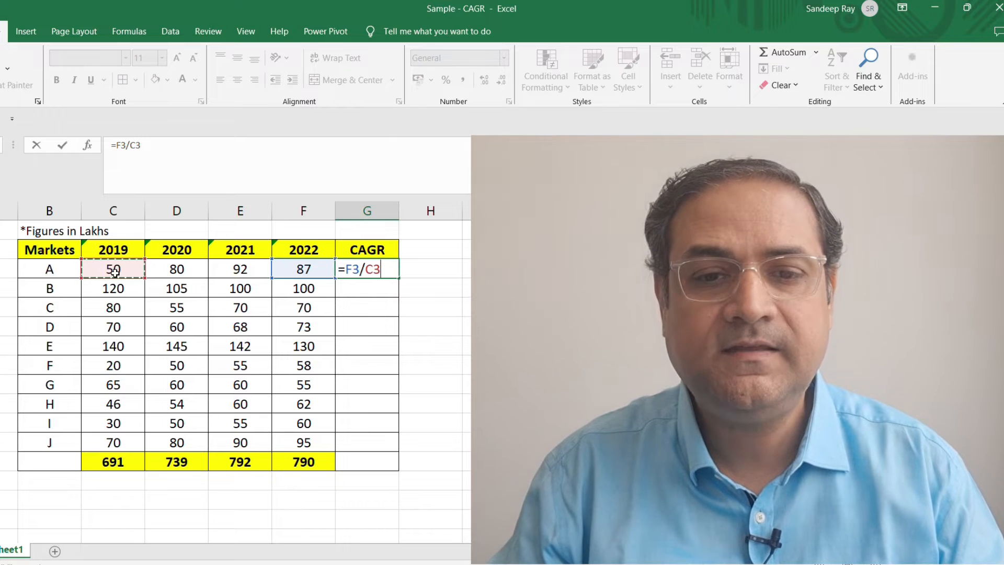
pyautogui.click(123, 150)
pyautogui.write('(')
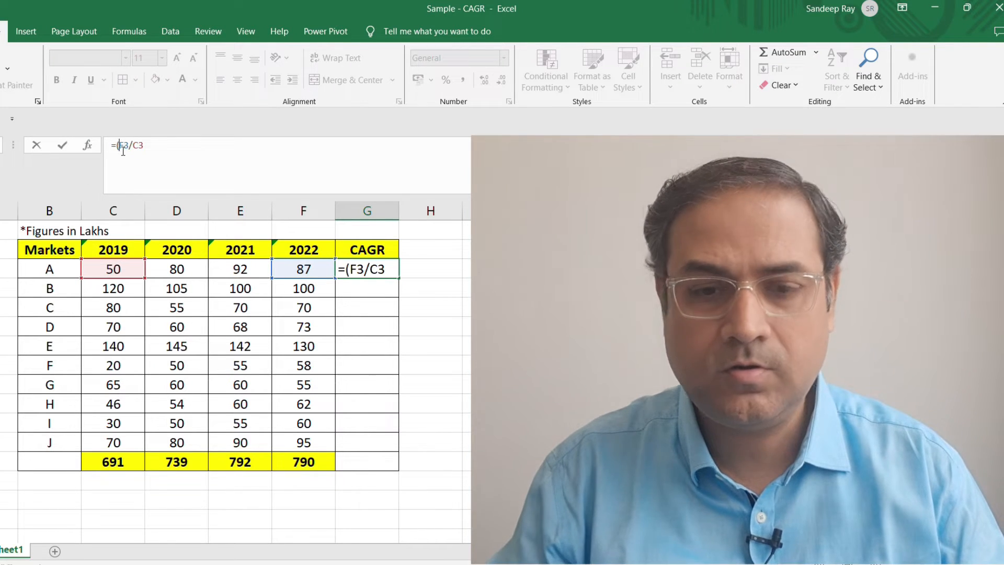
pyautogui.click(218, 152)
pyautogui.write(')')
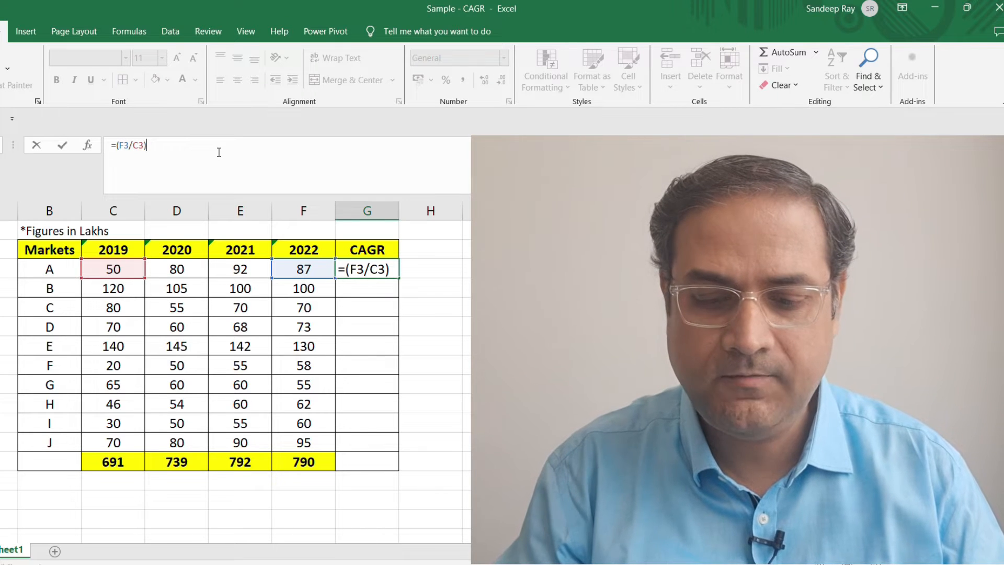
pyautogui.write('^')
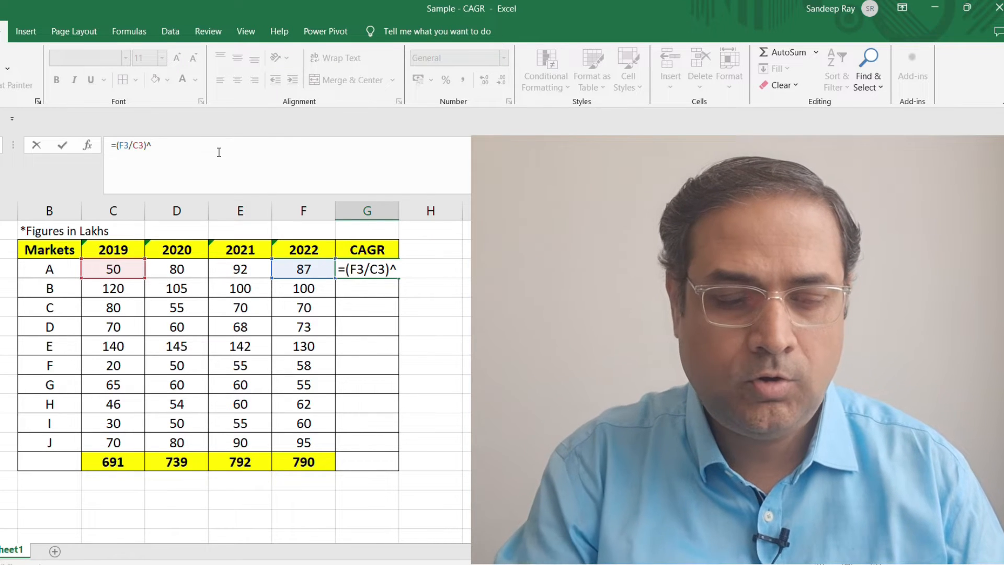
pyautogui.write('(1')
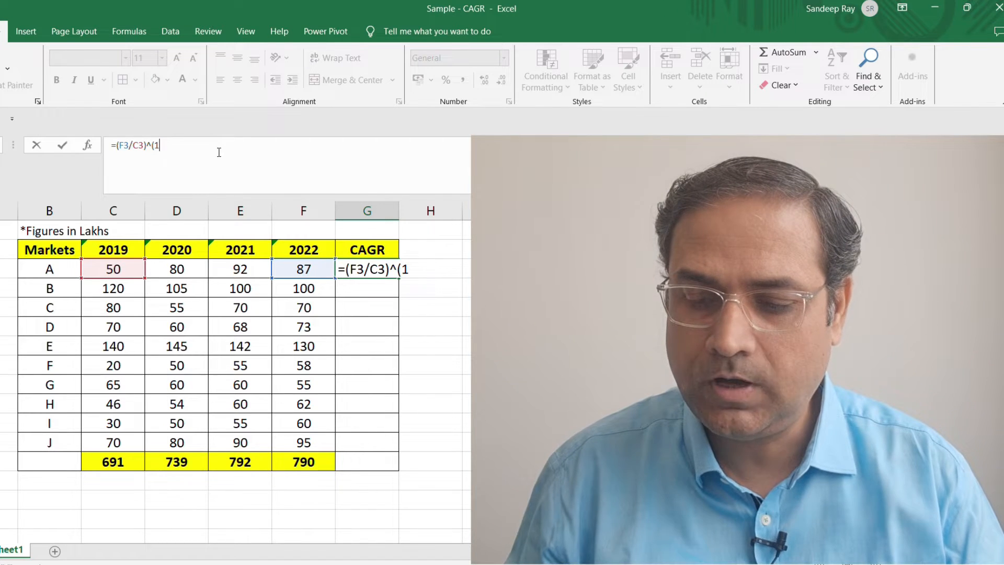
pyautogui.write('/')
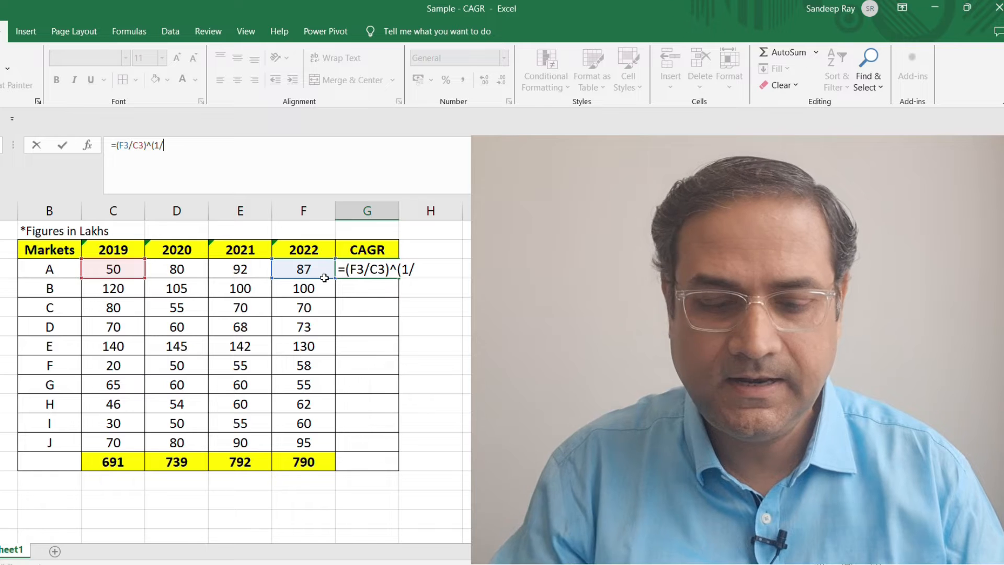
pyautogui.write('3')
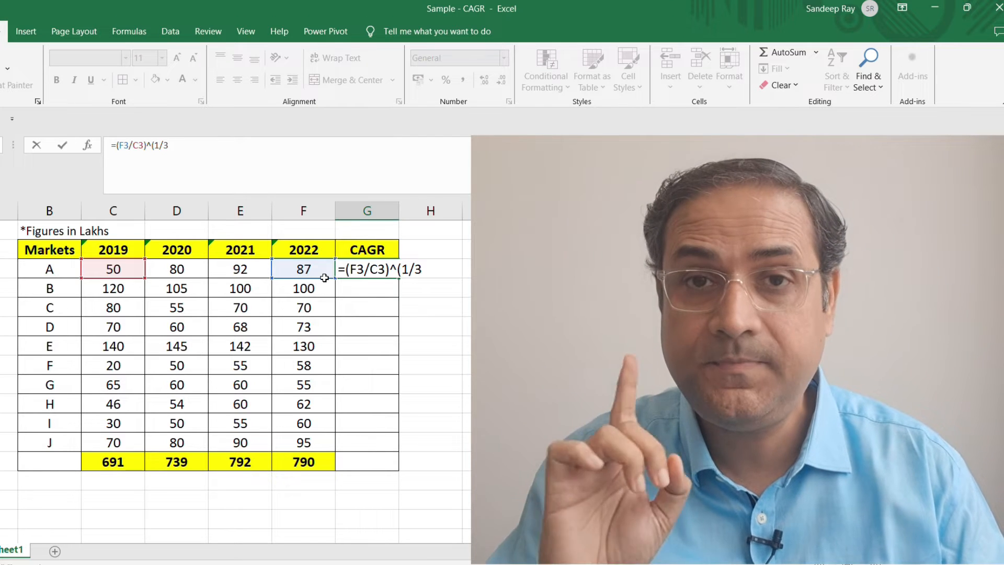
pyautogui.write(')')
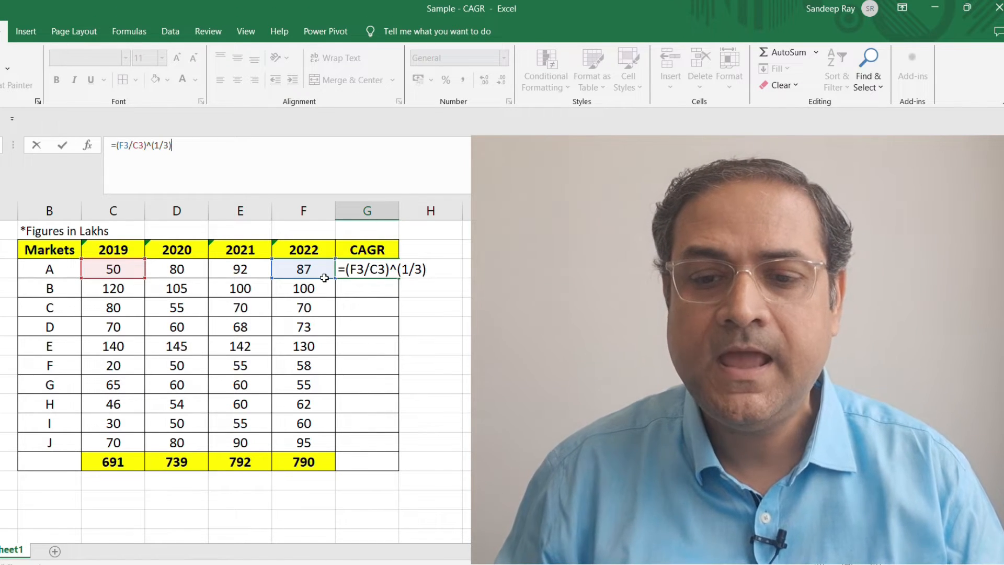
pyautogui.write('-')
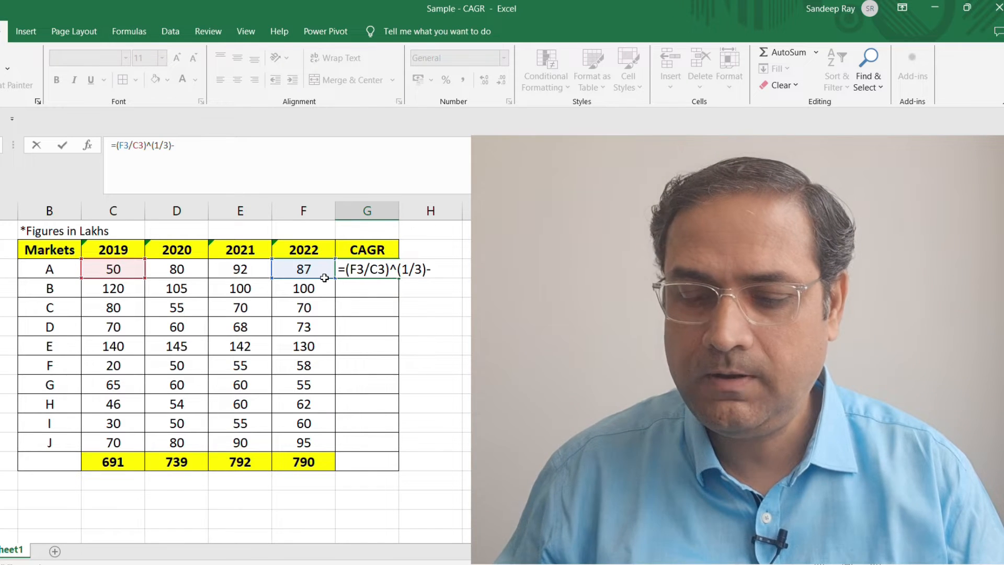
pyautogui.write('1')
pyautogui.press('Return')
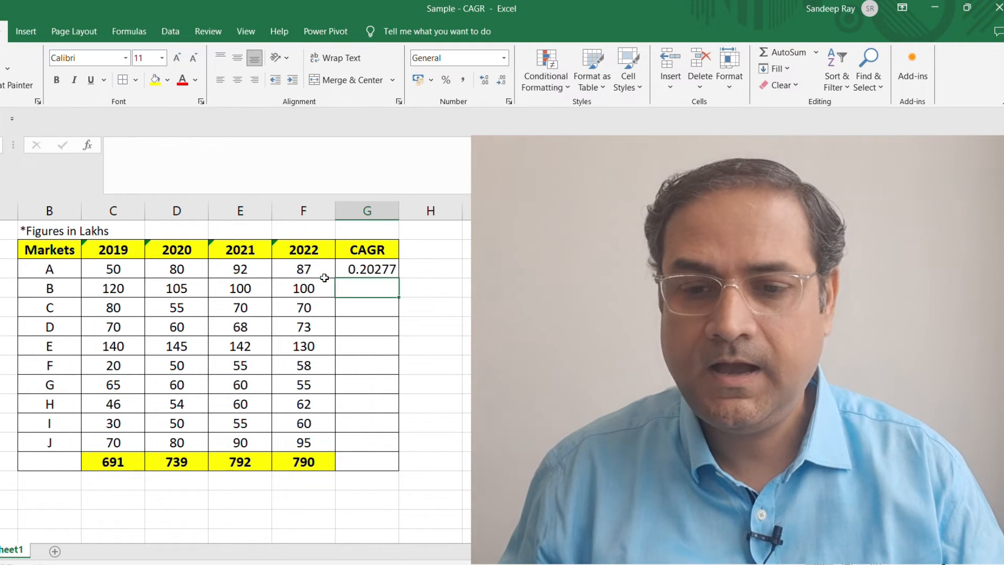
# Format market A's CAGR in G3 as a percentage and centre the contents of column G.
pyautogui.click(369, 273)
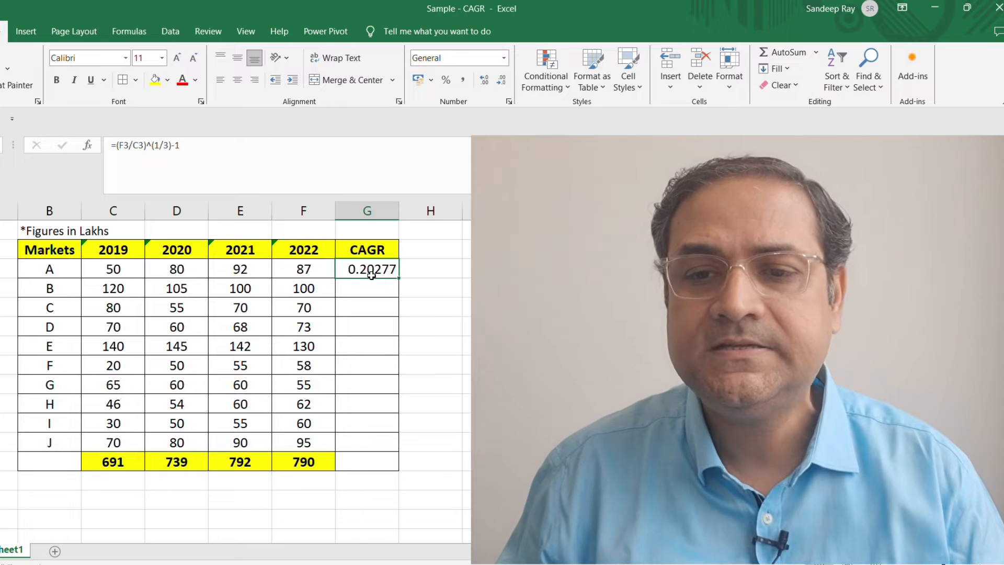
pyautogui.click(446, 81)
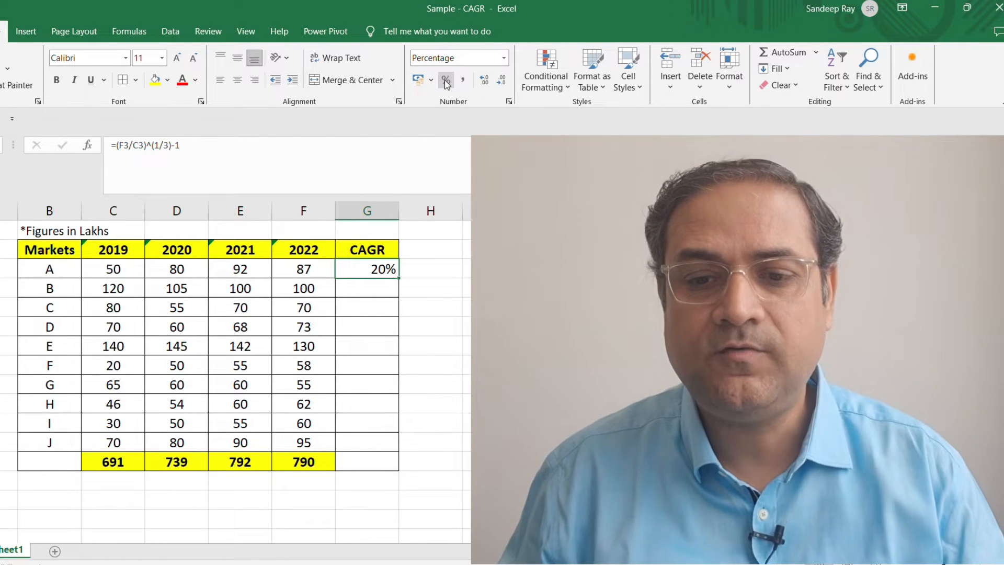
pyautogui.click(367, 211)
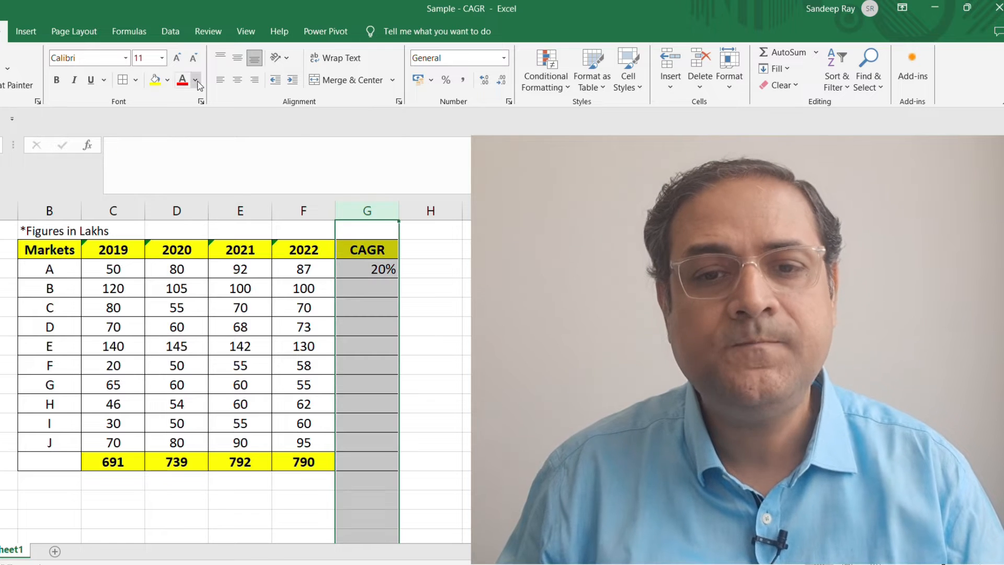
pyautogui.click(237, 80)
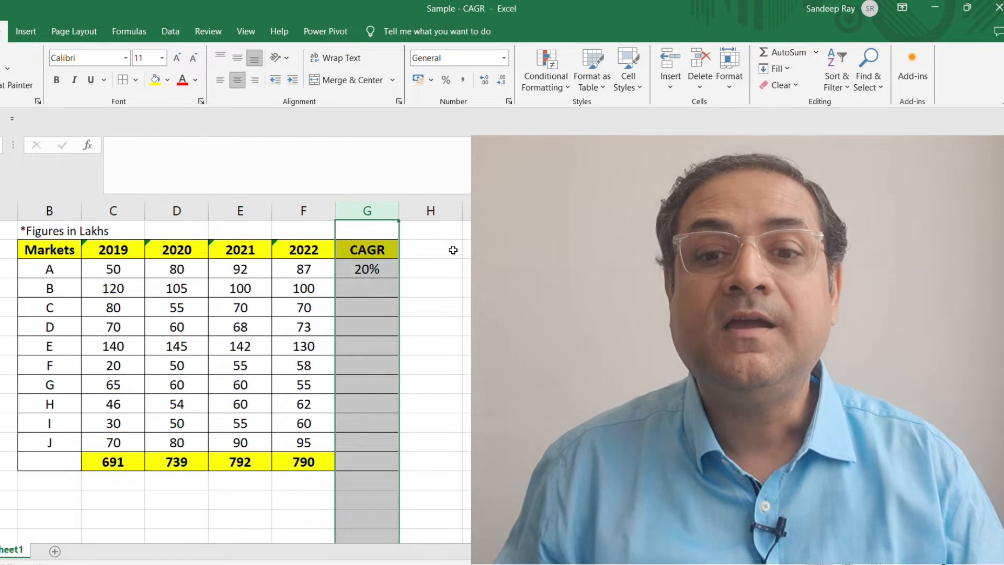
# Copy the CAGR formula from G3 down through the totals row in G13.
pyautogui.click(398, 269)
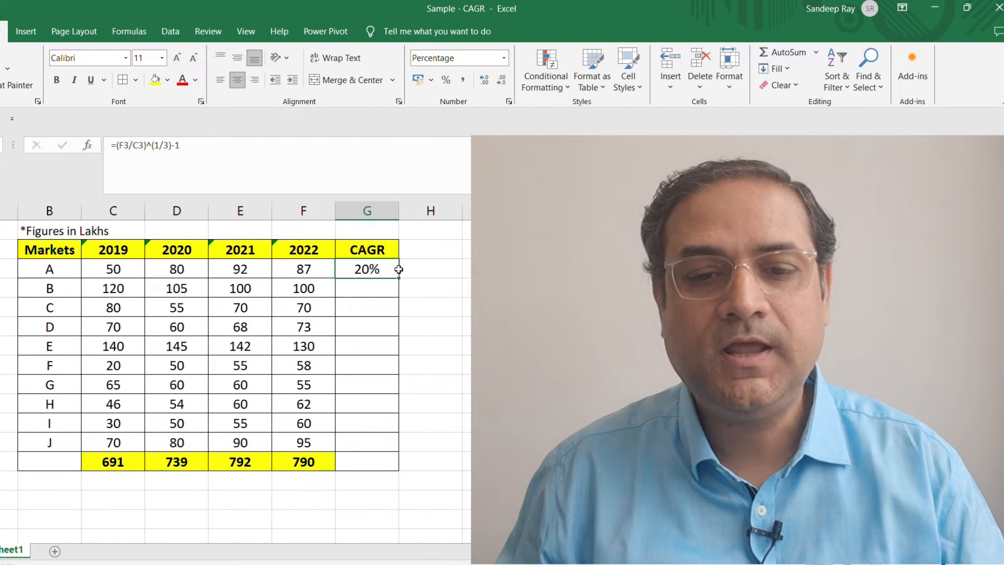
pyautogui.click(51, 269)
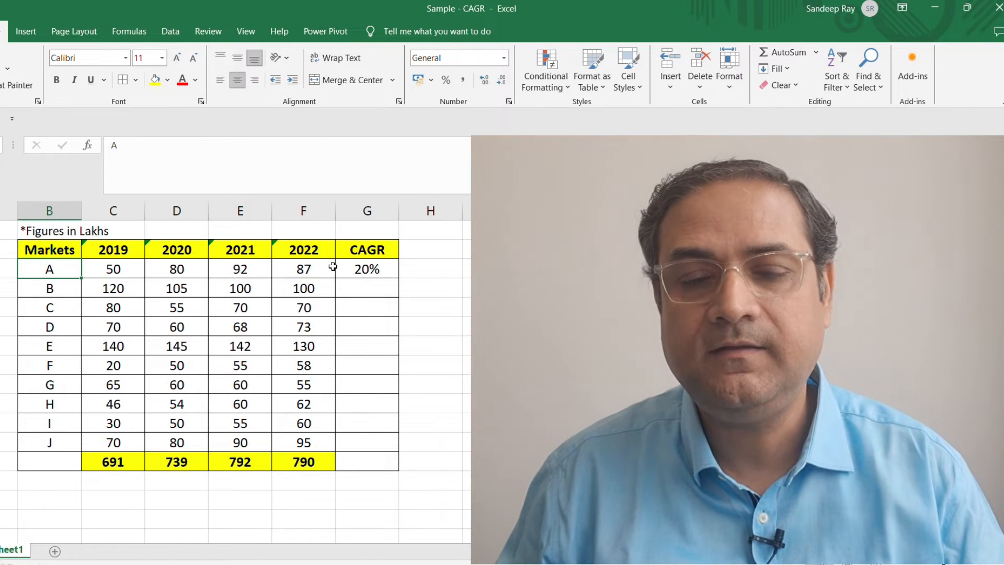
pyautogui.click(394, 271)
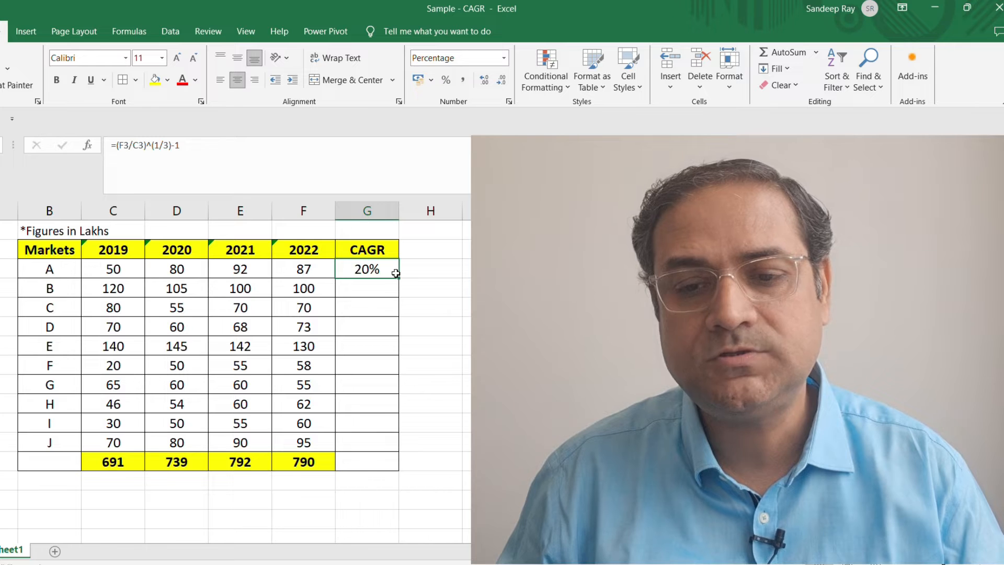
pyautogui.moveTo(404, 284); pyautogui.dragTo(393, 472)
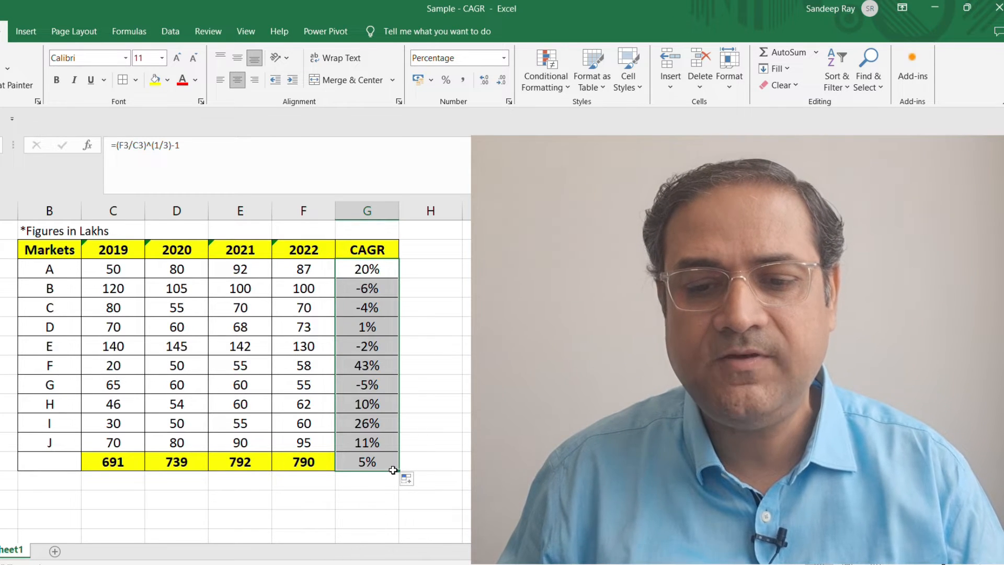
# Give the total CAGR cell G13 a yellow fill and bold text.
pyautogui.click(358, 464)
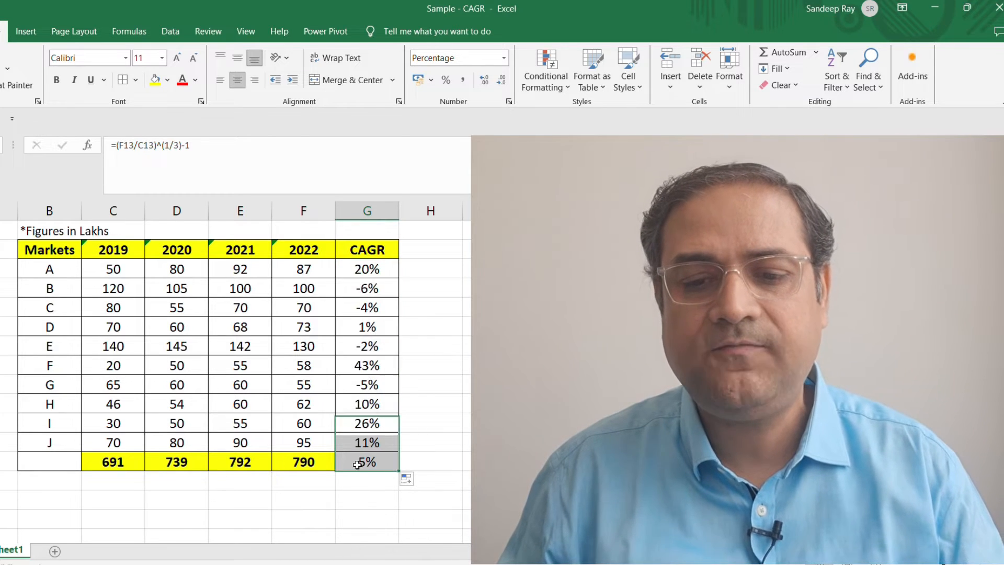
pyautogui.click(154, 79)
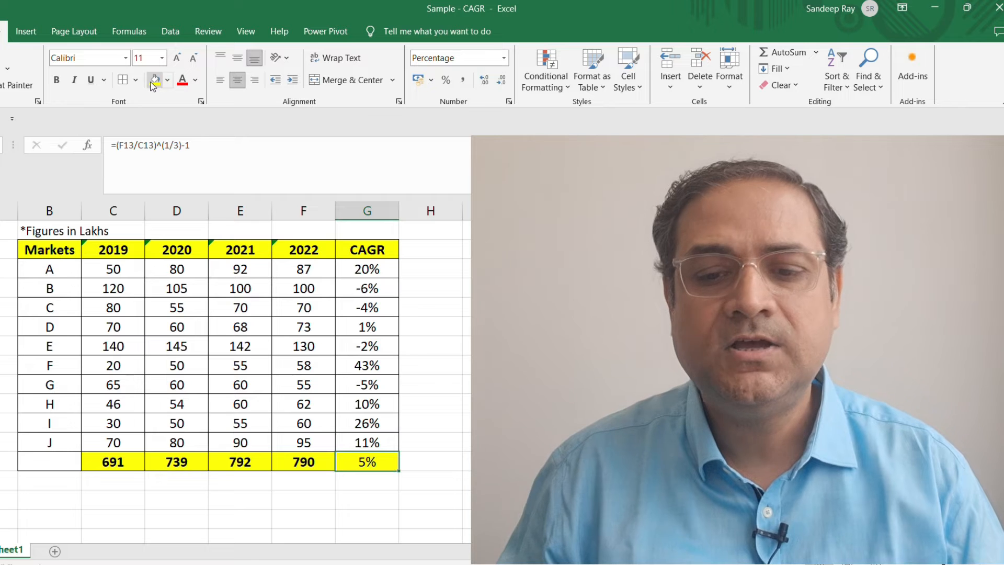
pyautogui.click(58, 79)
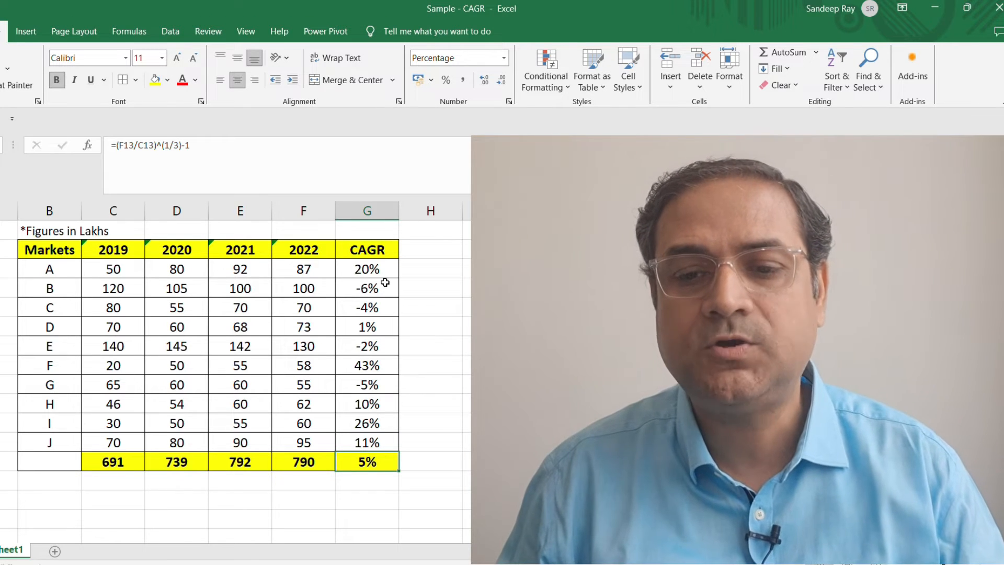
# Calculate market A's growth rate in cell H3 with the formula =RRI(3,C3,F3).
pyautogui.click(383, 369)
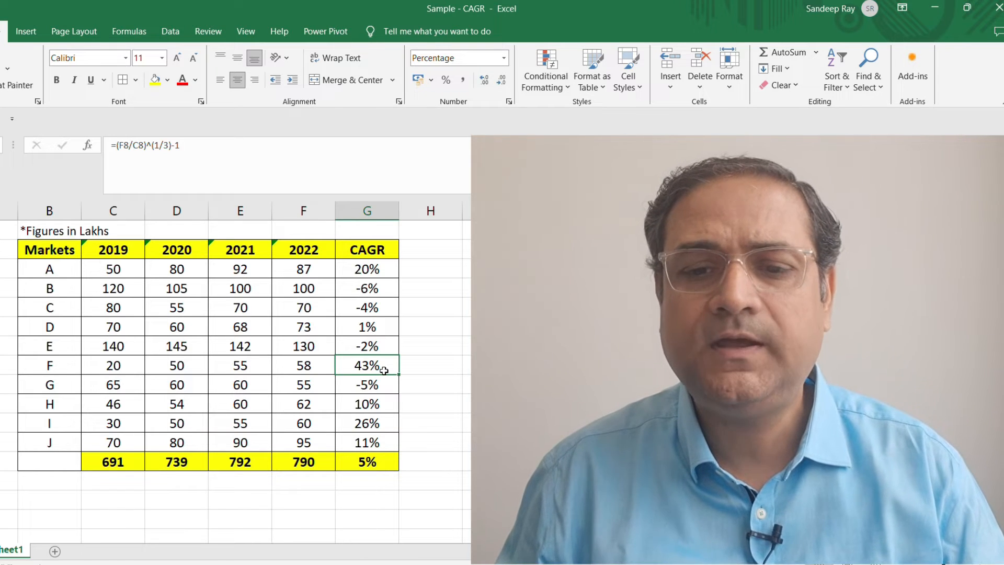
pyautogui.click(427, 273)
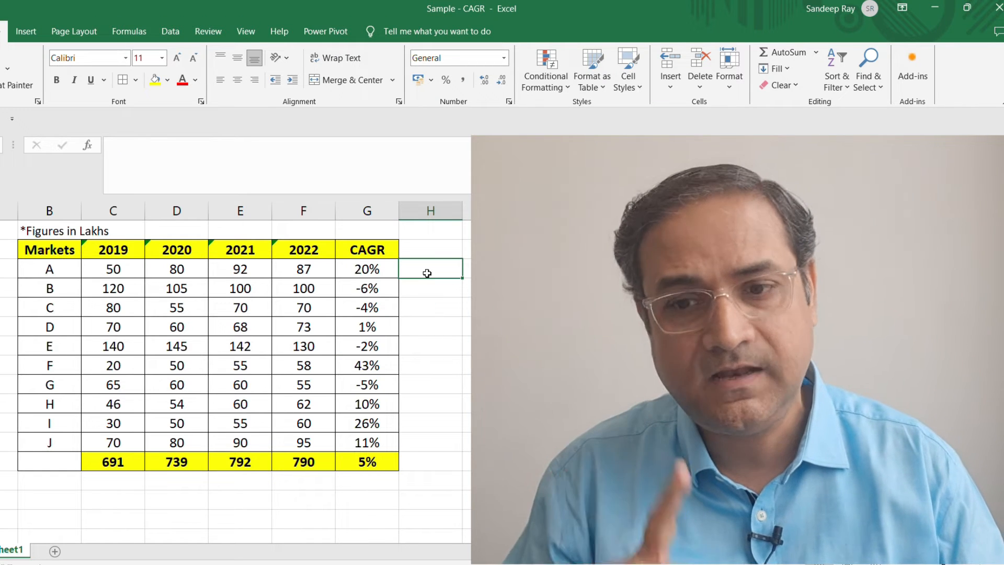
pyautogui.write('=')
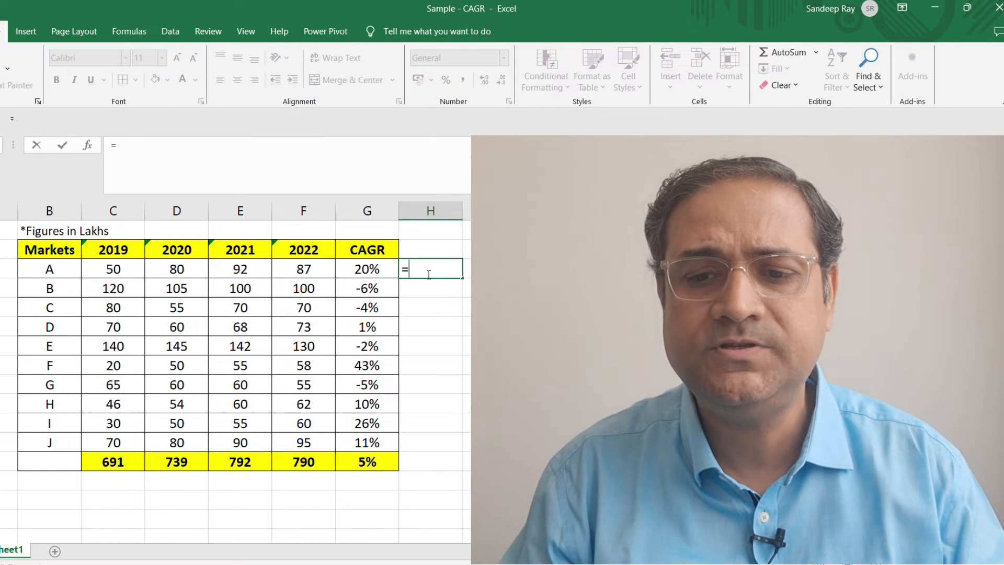
pyautogui.write('RR')
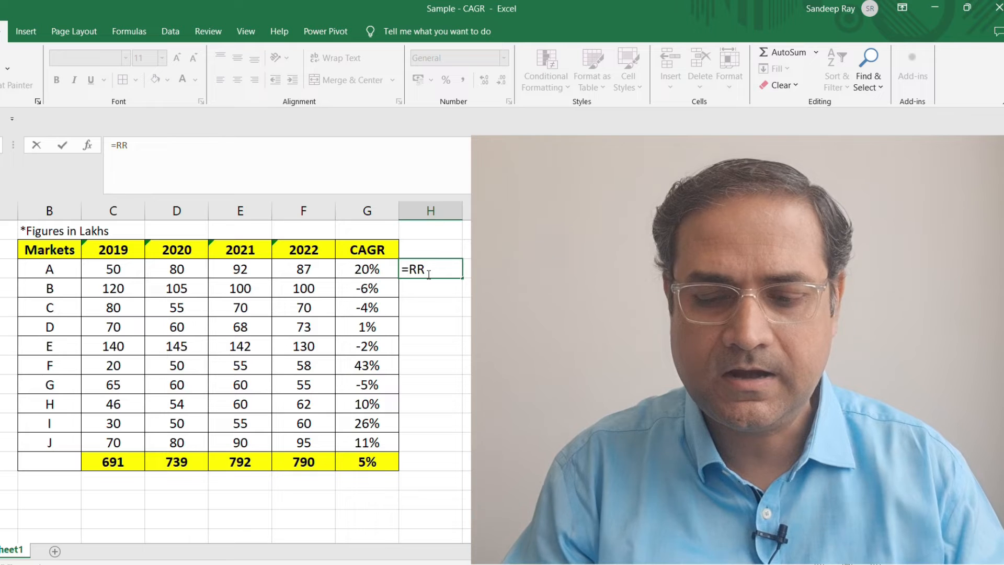
pyautogui.write('I(')
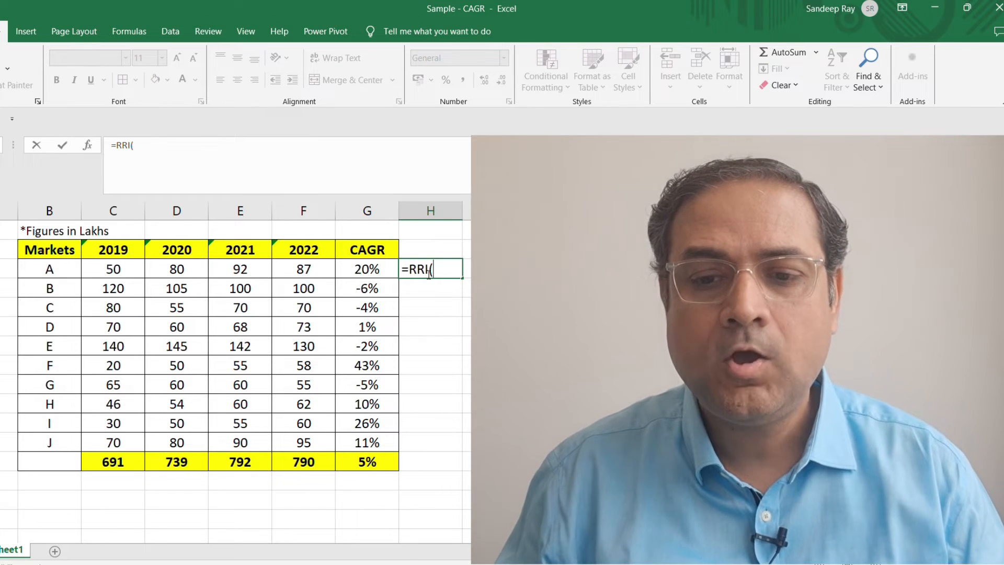
pyautogui.write('3')
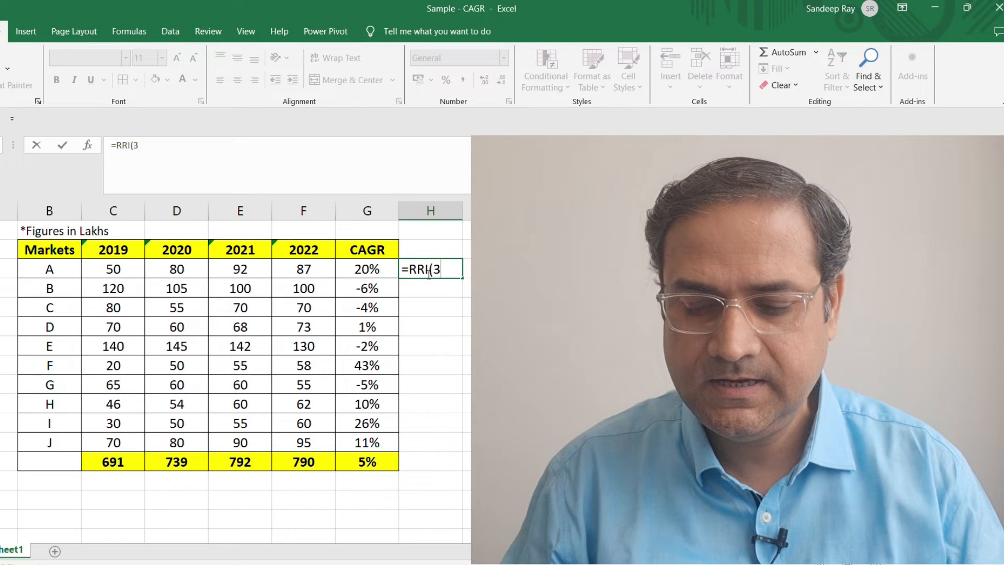
pyautogui.write(',')
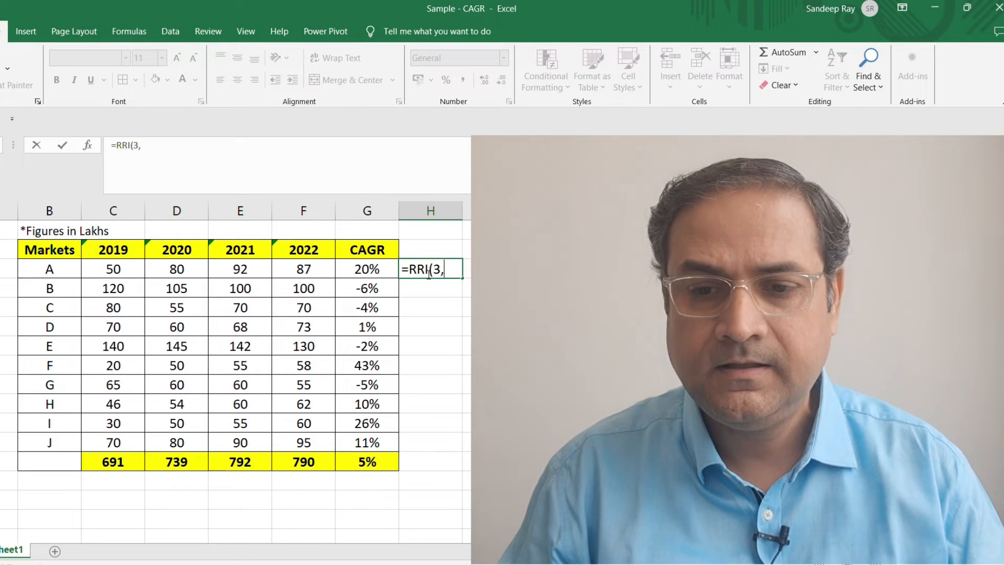
pyautogui.click(126, 269)
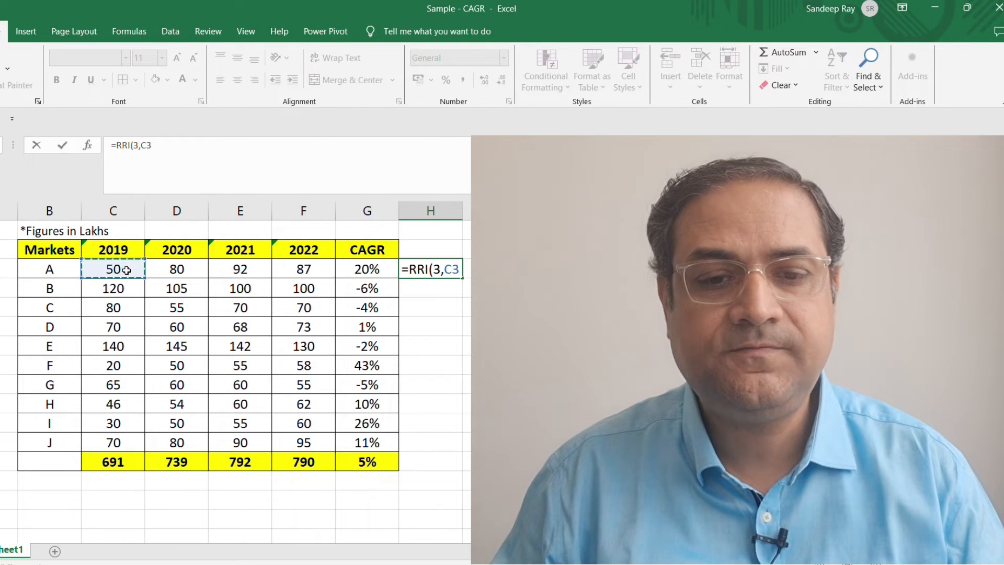
pyautogui.write(',')
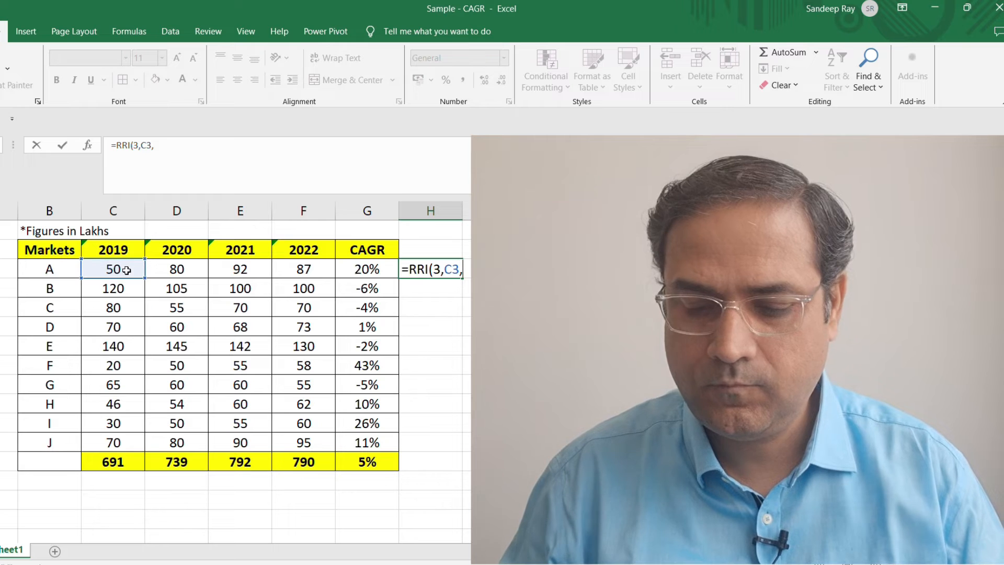
pyautogui.click(311, 276)
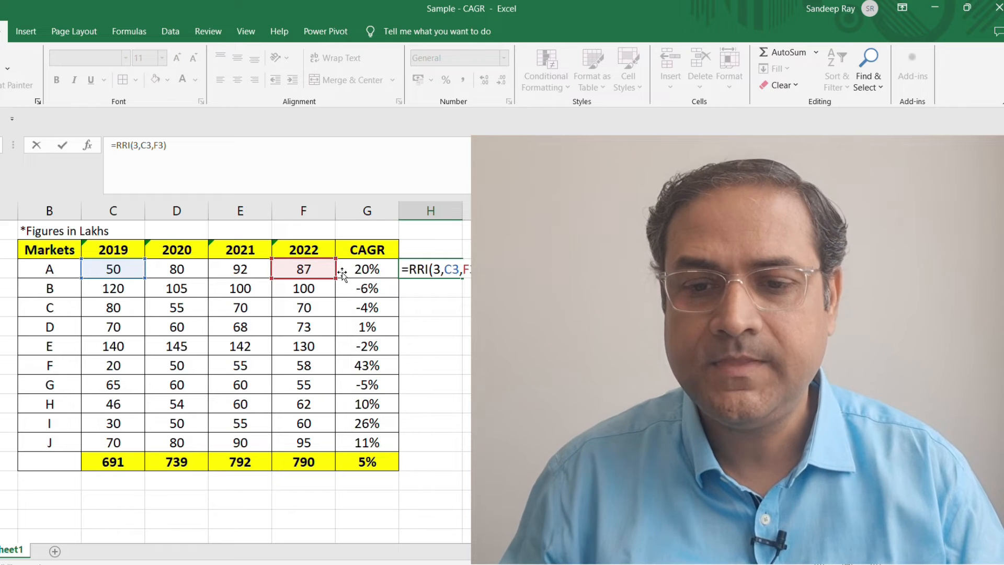
pyautogui.press('Return')
pyautogui.click(453, 269)
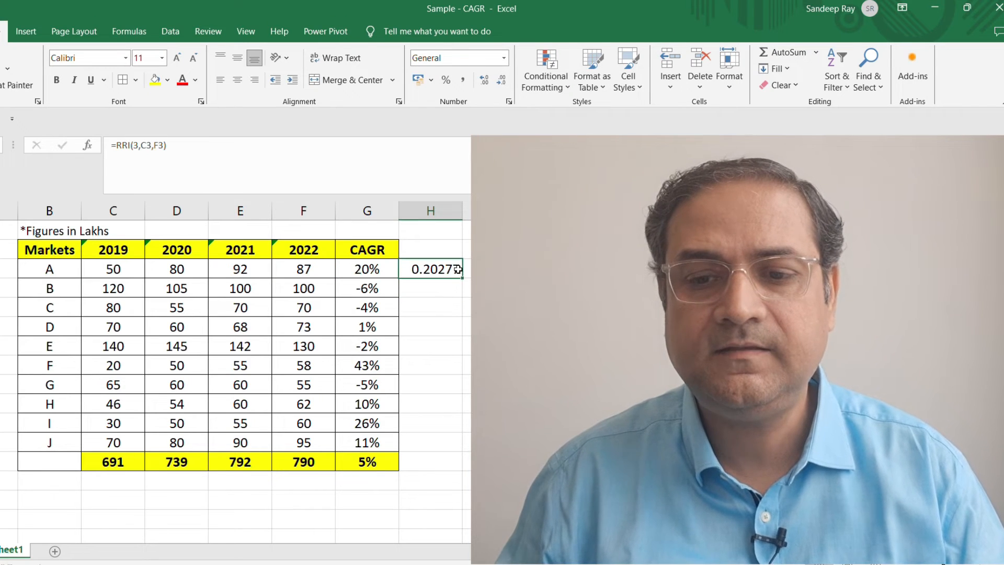
# Format market A's RRI result in H3 as a percentage and copy the formula down through the totals row in H13.
pyautogui.click(445, 81)
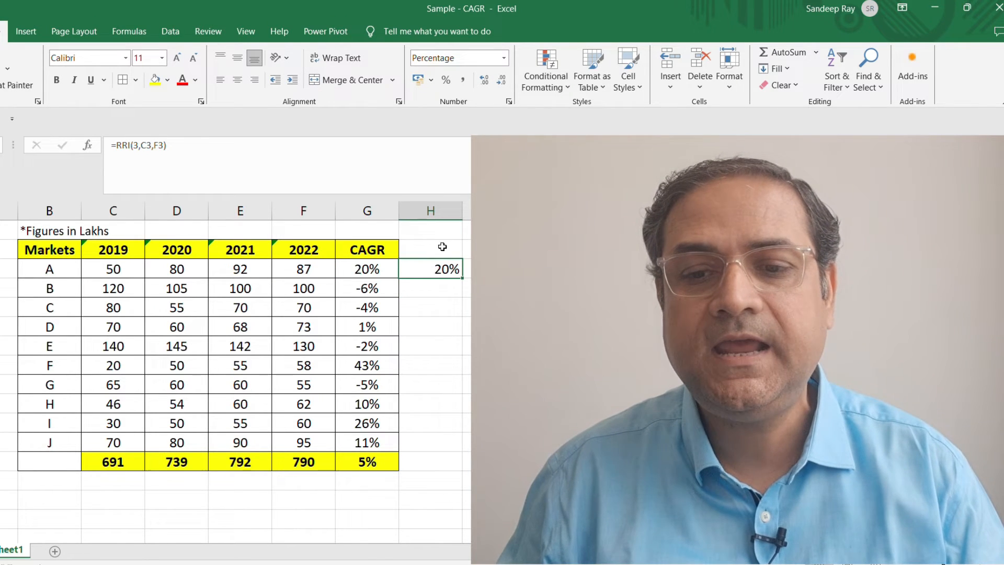
pyautogui.moveTo(468, 284); pyautogui.dragTo(442, 470)
# Centre the contents of column H.
pyautogui.click(416, 229)
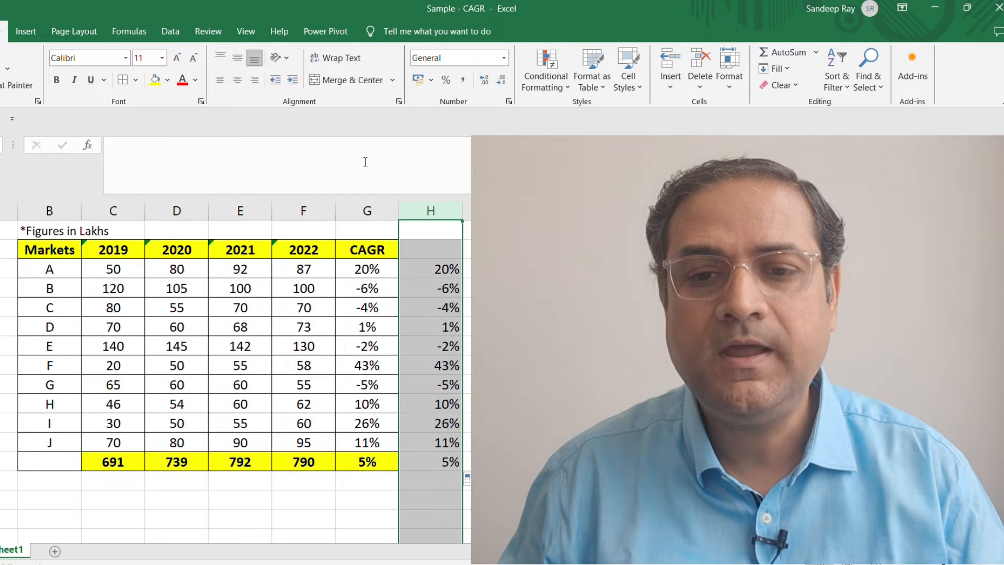
pyautogui.click(237, 80)
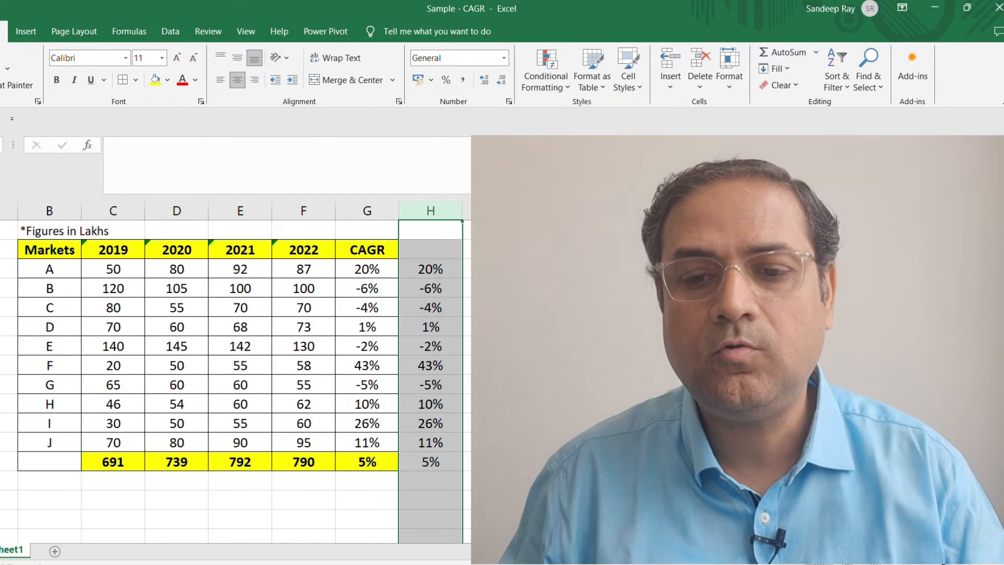
pyautogui.click(493, 327)
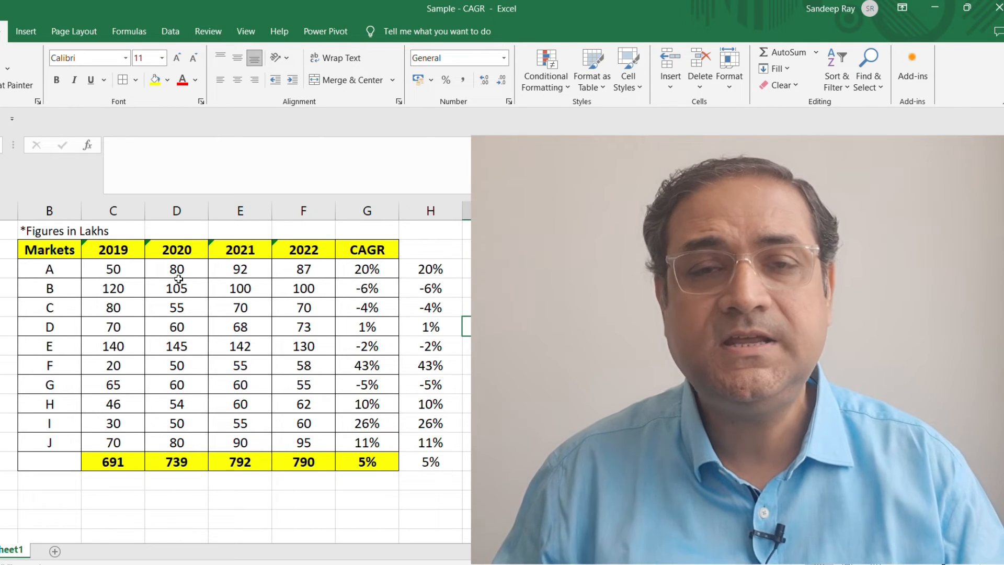
# Clear the 2020 and 2021 figures for markets A to J in D3:E12.
pyautogui.moveTo(178, 278); pyautogui.dragTo(246, 443)
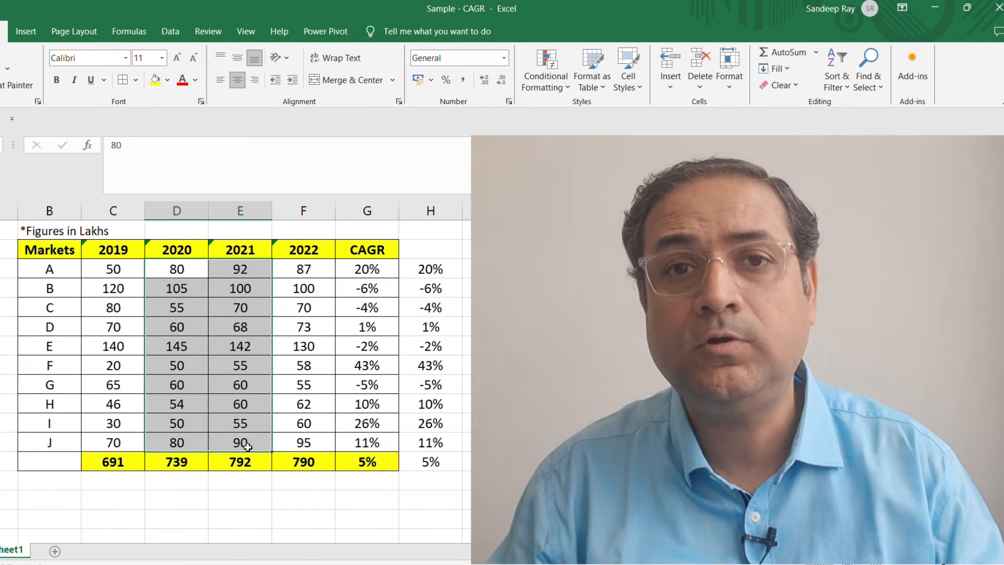
pyautogui.press('Delete')
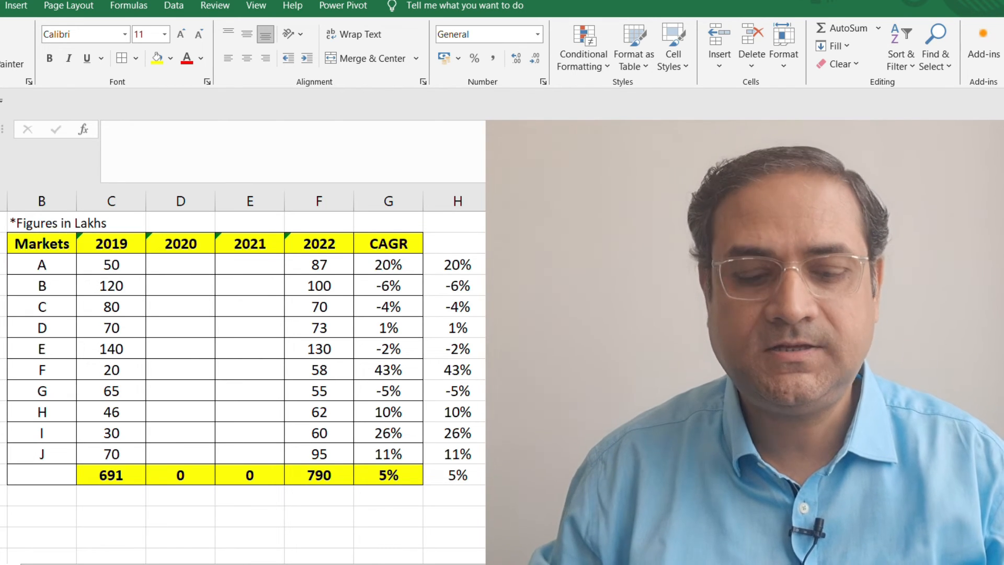
# Replace the four year headers in C2:F2 with the month labels M1, M2, M3 and M4.
pyautogui.click(134, 249)
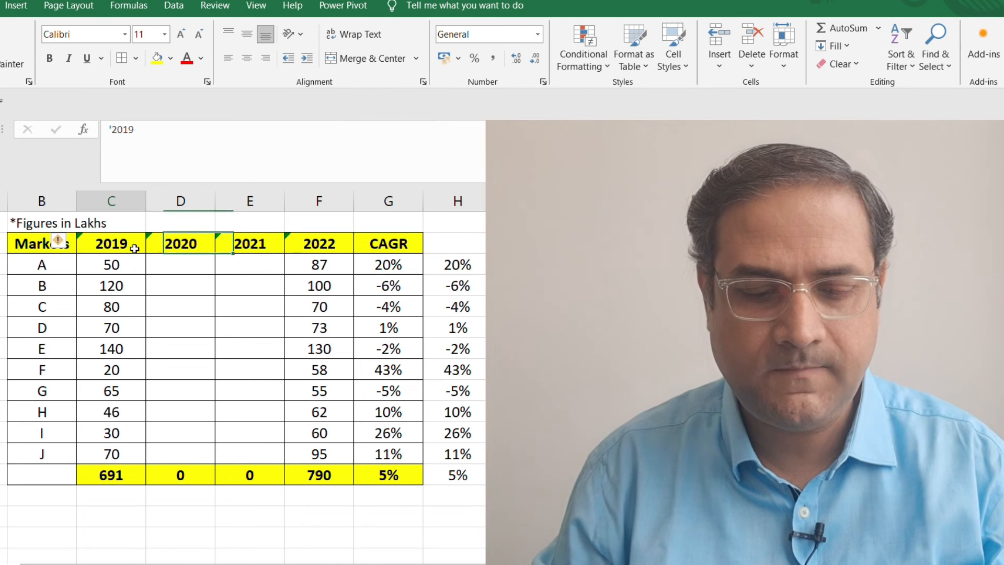
pyautogui.write('M1')
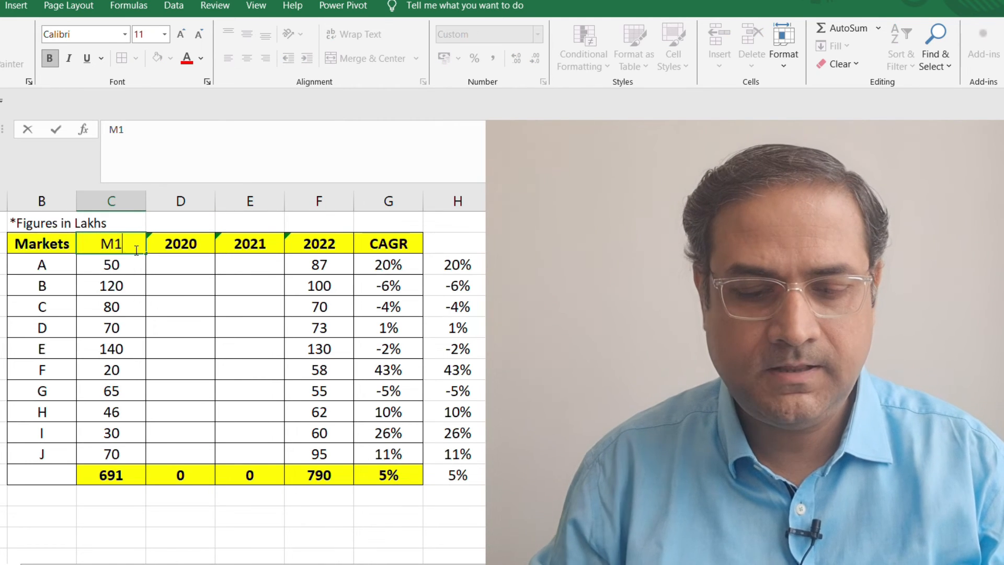
pyautogui.press('Tab')
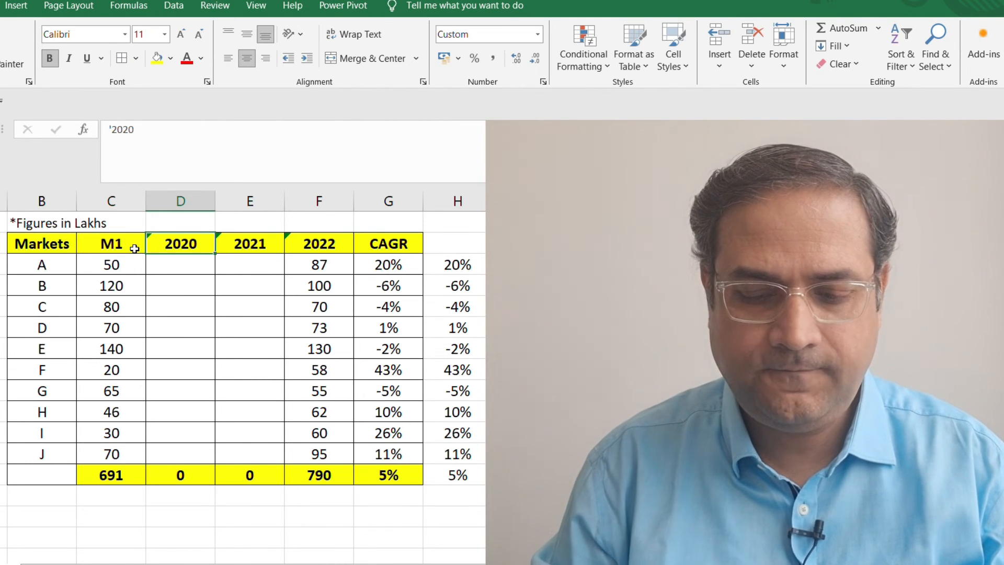
pyautogui.write('M2')
pyautogui.press('Tab')
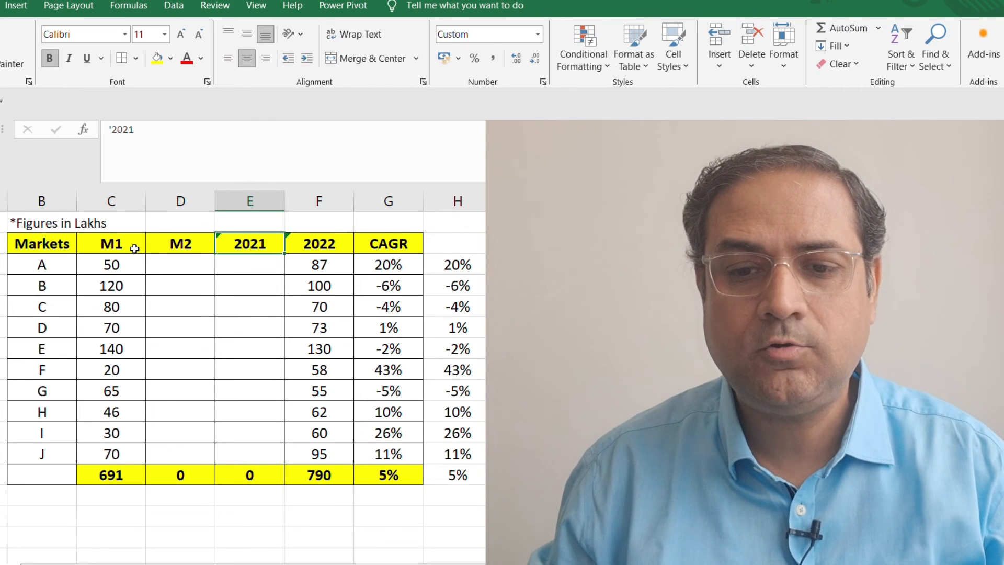
pyautogui.write('M3')
pyautogui.press('Tab')
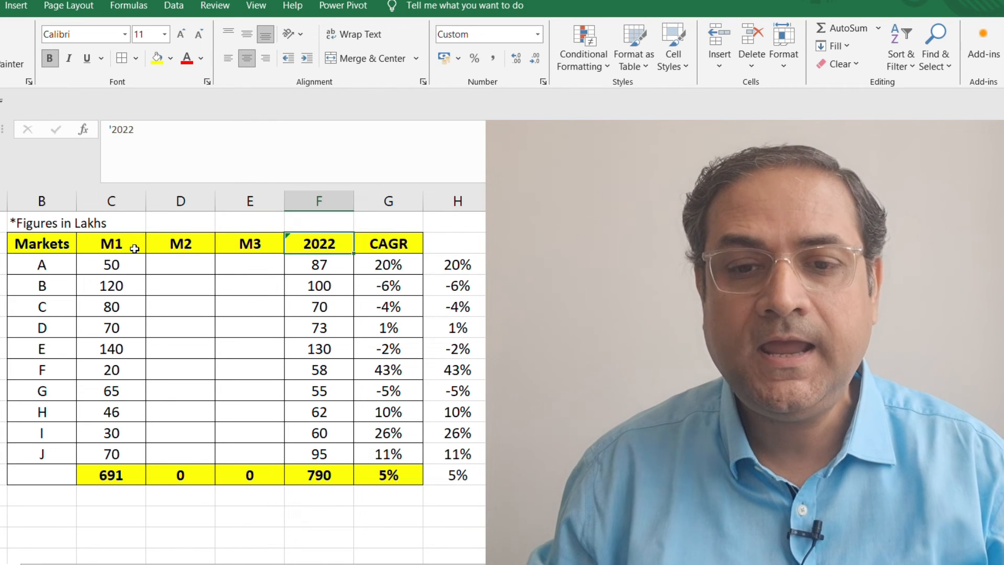
pyautogui.write('M4')
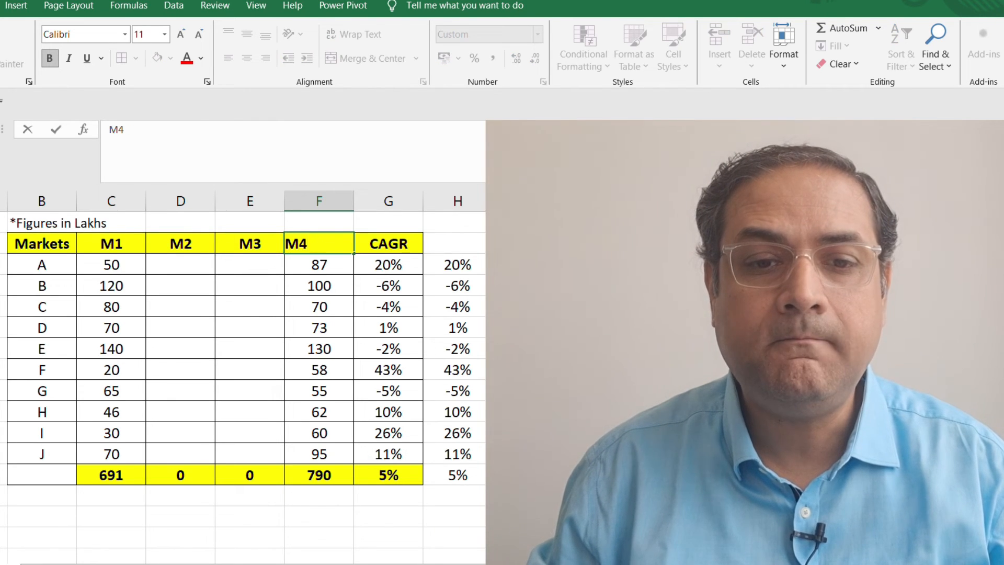
pyautogui.press('Return')
# Change the growth rate header in G2 to CMGR.
pyautogui.click(399, 247)
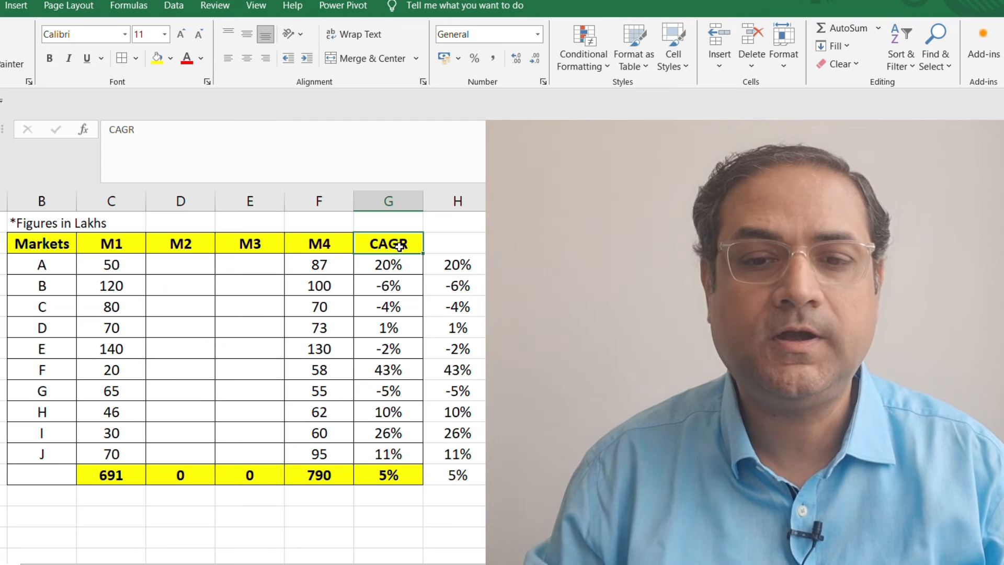
pyautogui.click(126, 132)
pyautogui.press('BackSpace')
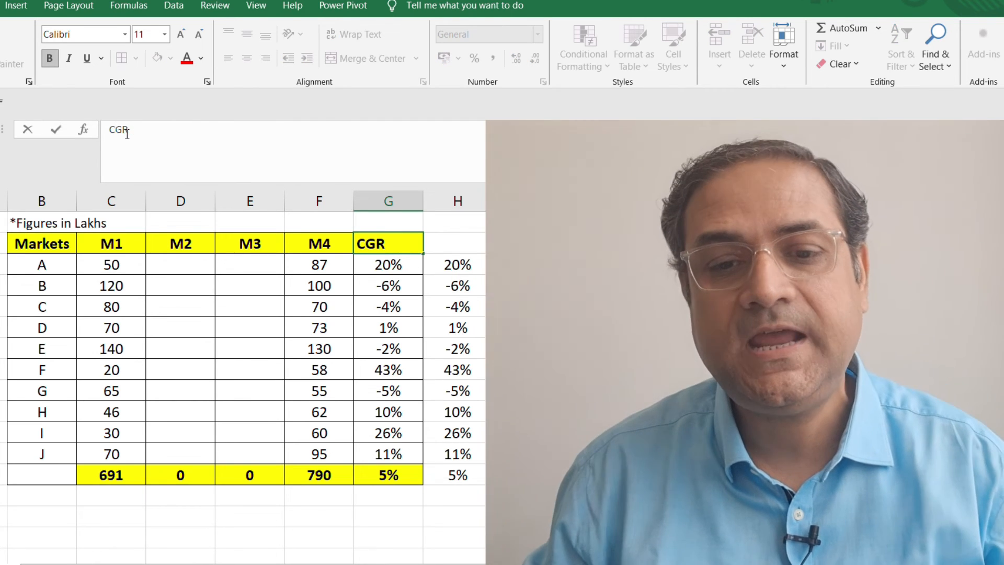
pyautogui.write('M')
pyautogui.click(401, 250)
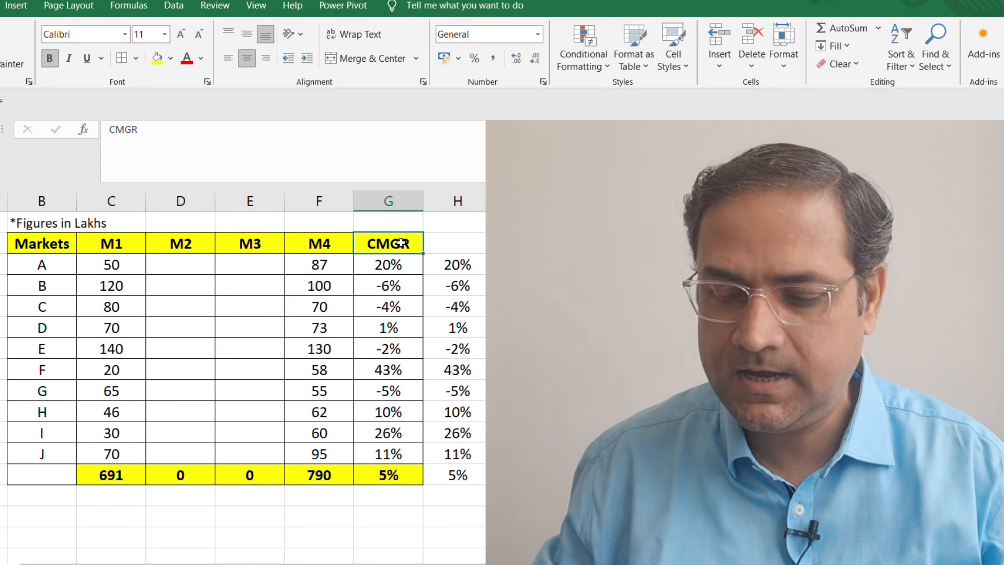
# Replace the four period headers in C2:F2 with the quarter labels Q1, Q2, Q3 and Q4.
pyautogui.click(139, 247)
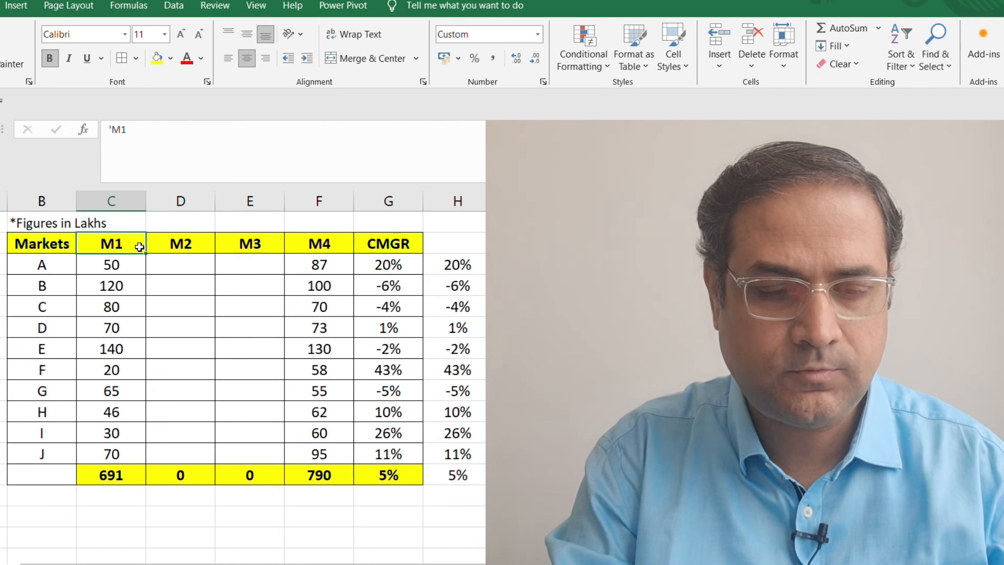
pyautogui.write('Q1')
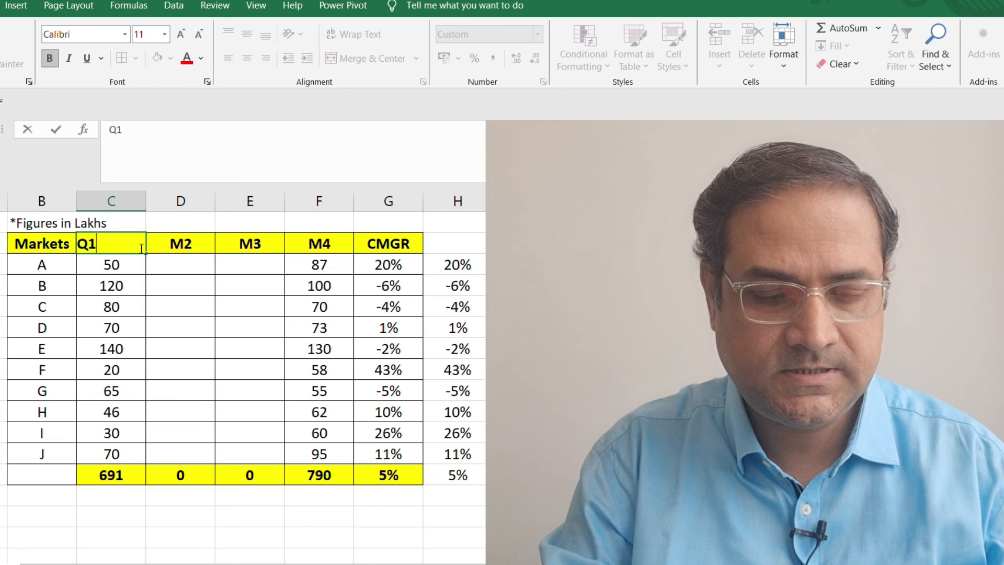
pyautogui.press('Tab')
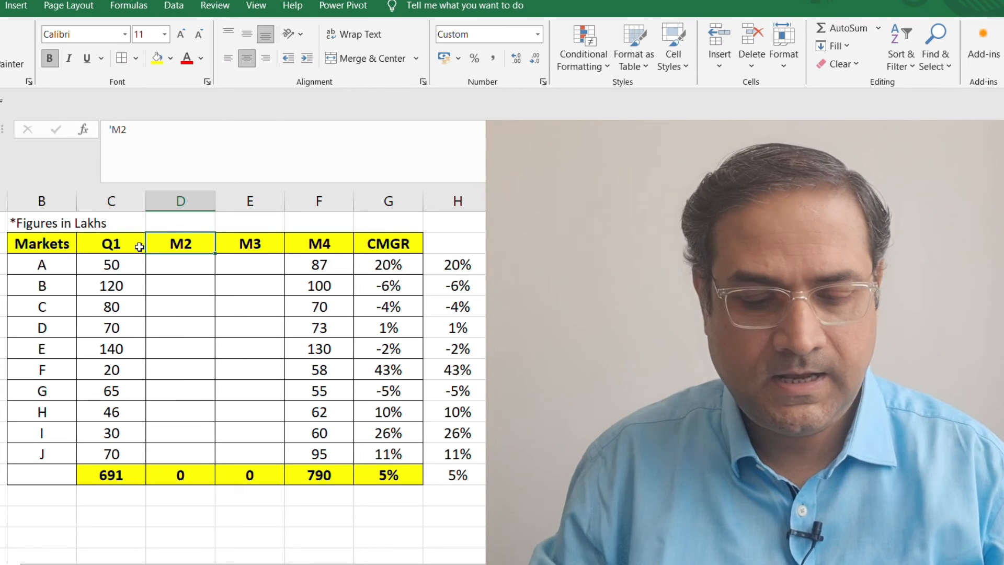
pyautogui.write('Q2')
pyautogui.press('Tab')
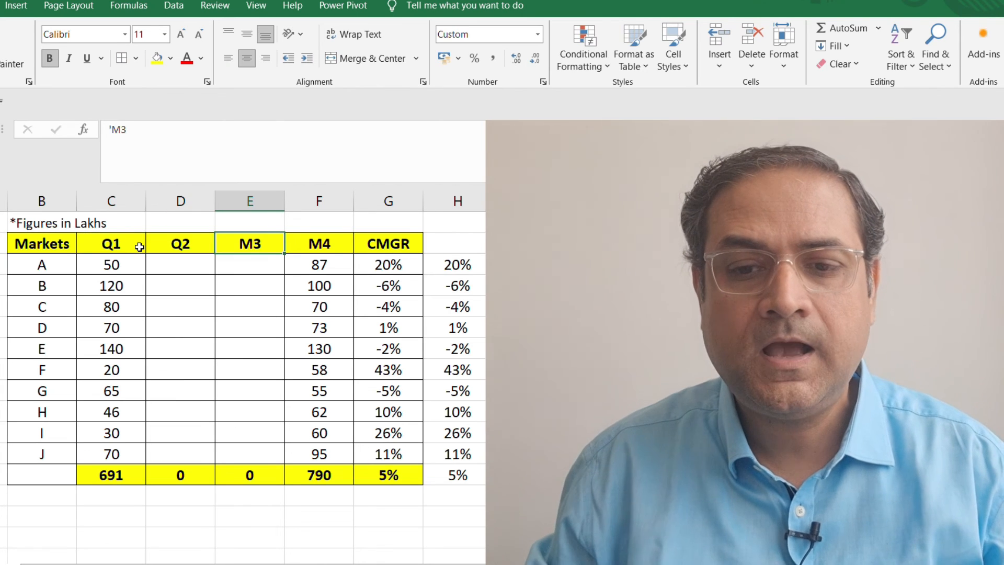
pyautogui.write('Q3')
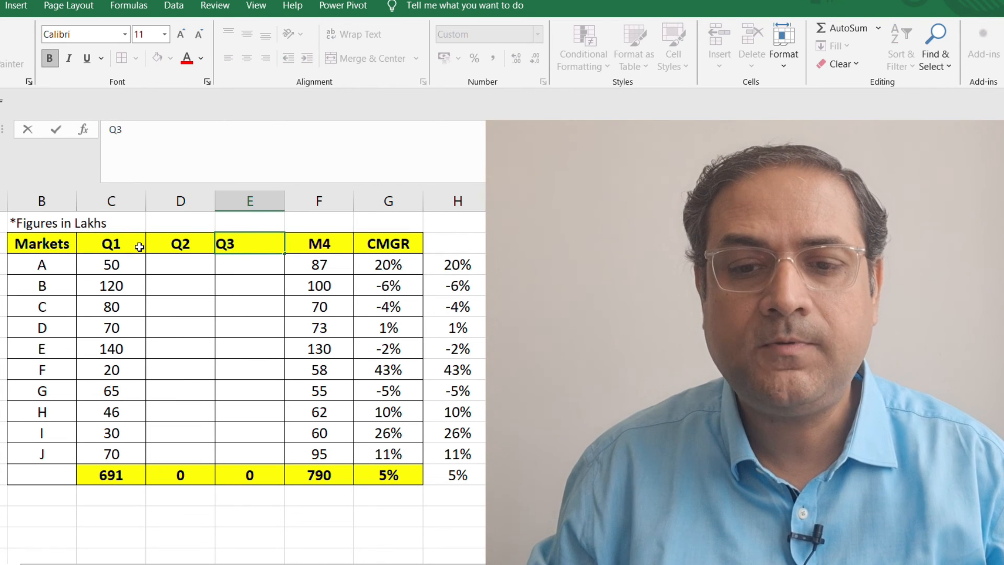
pyautogui.press('Tab')
pyautogui.write('Q4')
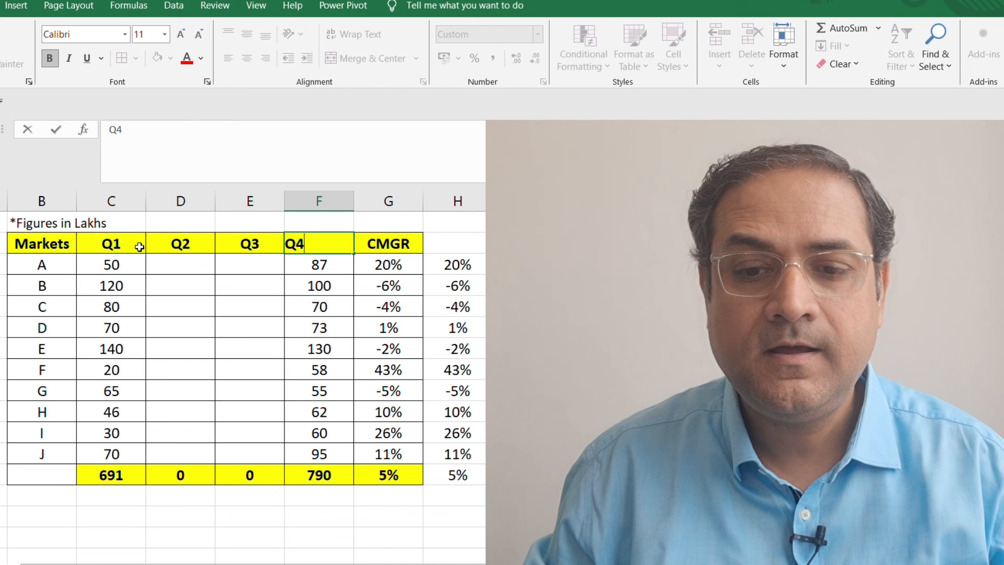
pyautogui.press('Tab')
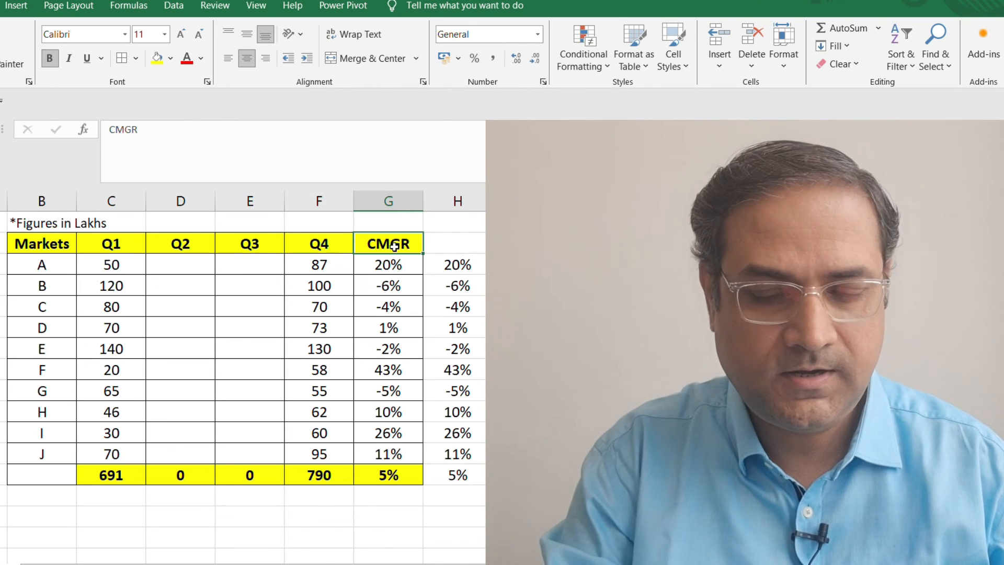
# Change the growth rate header in G2 to CQGR.
pyautogui.doubleClick(396, 247)
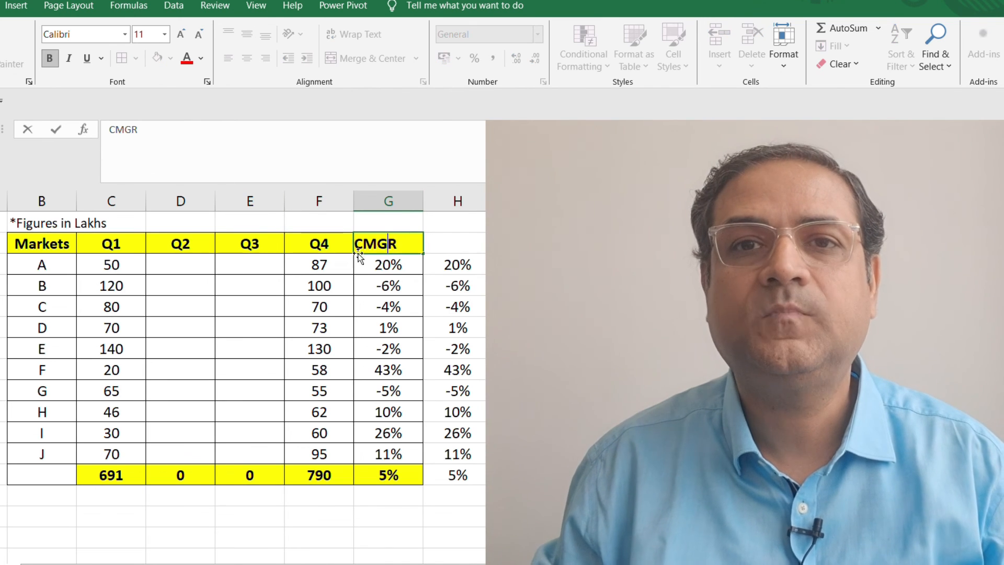
pyautogui.click(378, 250)
pyautogui.press('BackSpace')
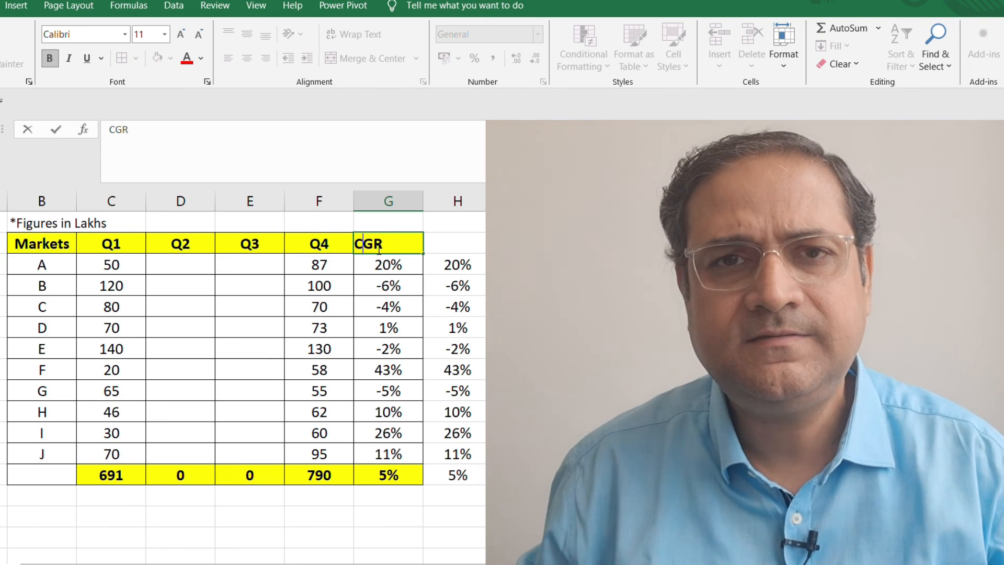
pyautogui.write('Q')
pyautogui.press('Return')
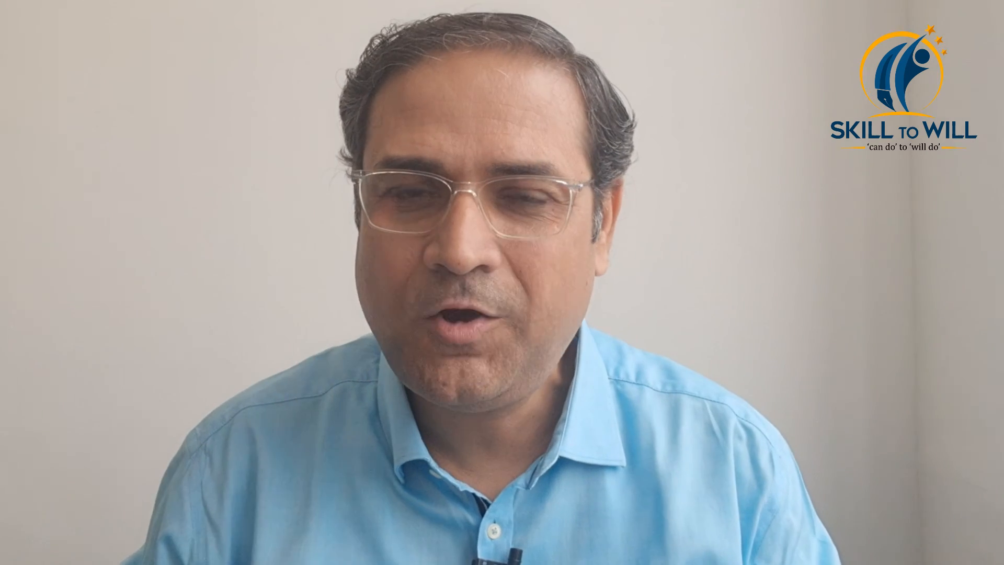